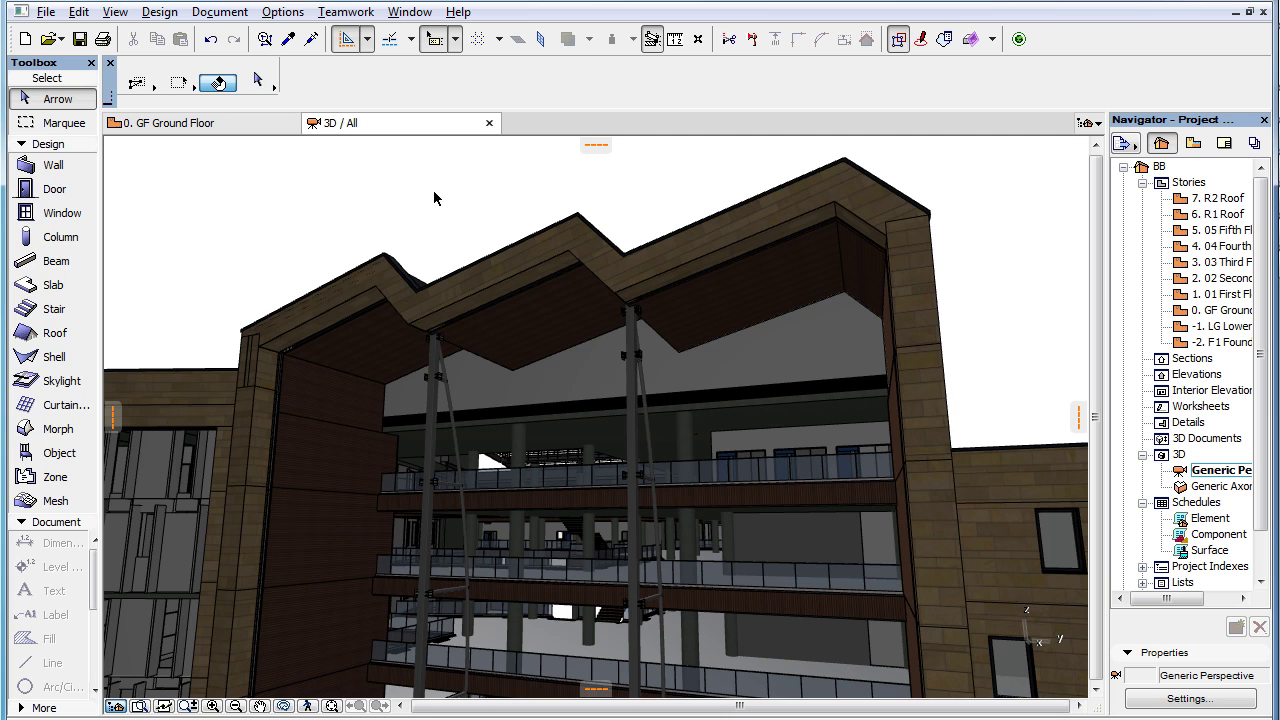
# Inspect the sawtooth ceiling covering's object name in its settings, then deselect it
pyautogui.click(534, 323)
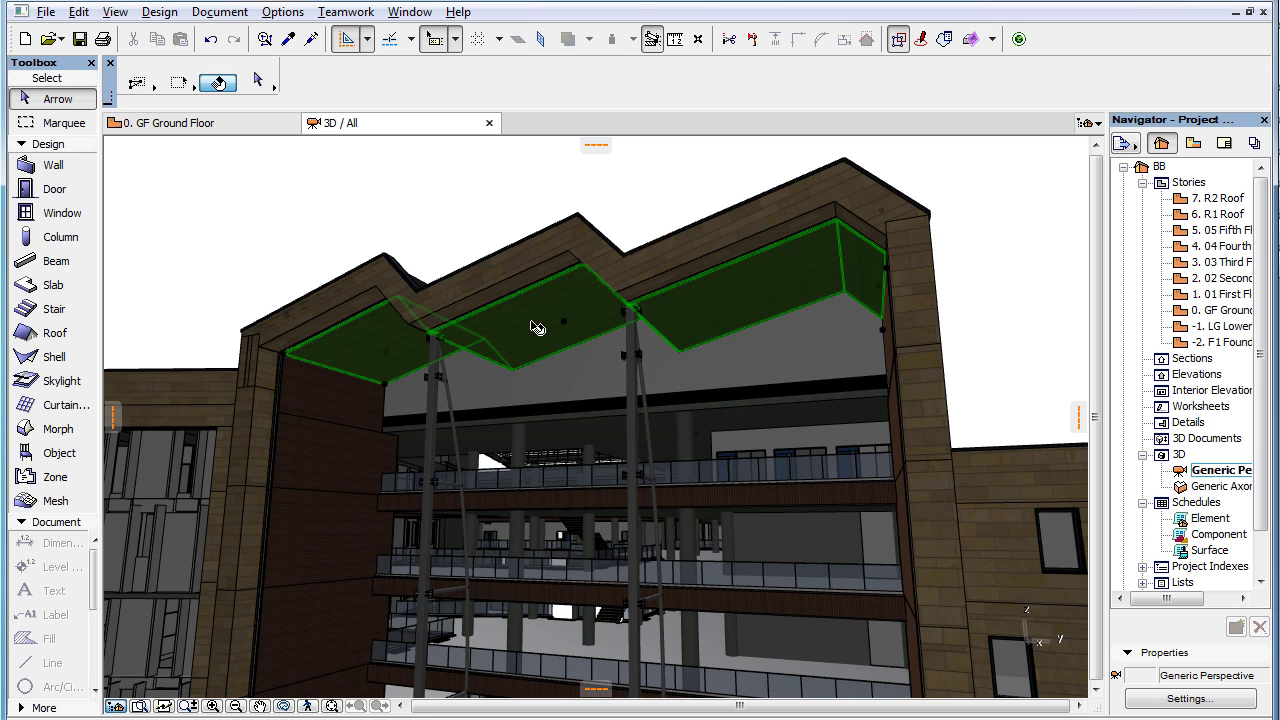
pyautogui.click(255, 84)
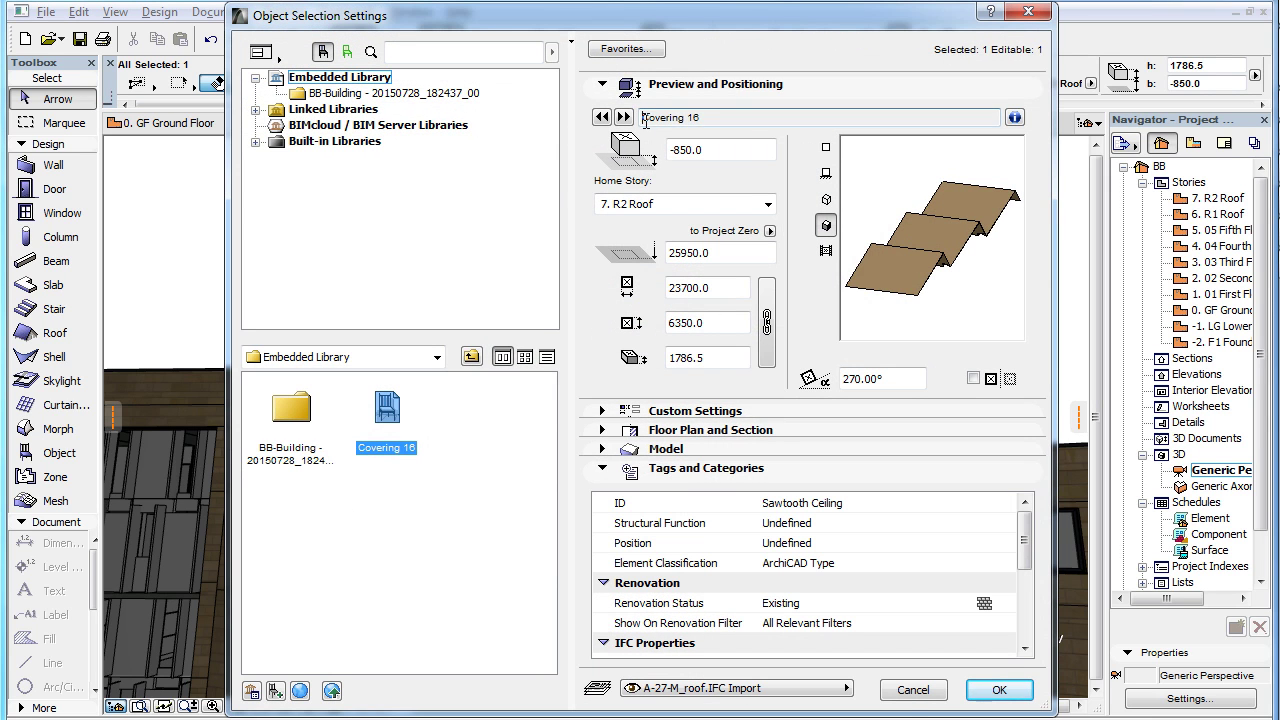
pyautogui.moveTo(645, 121); pyautogui.dragTo(725, 119)
pyautogui.click(742, 118)
pyautogui.click(1030, 14)
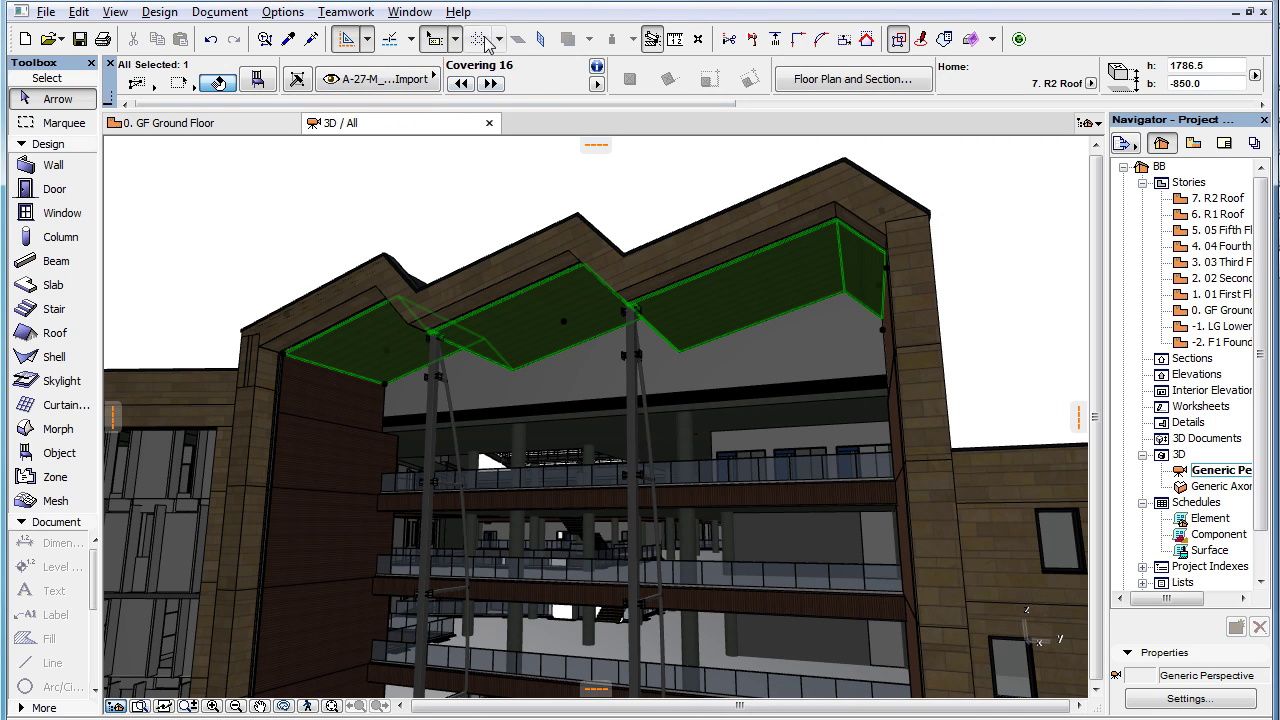
pyautogui.click(450, 223)
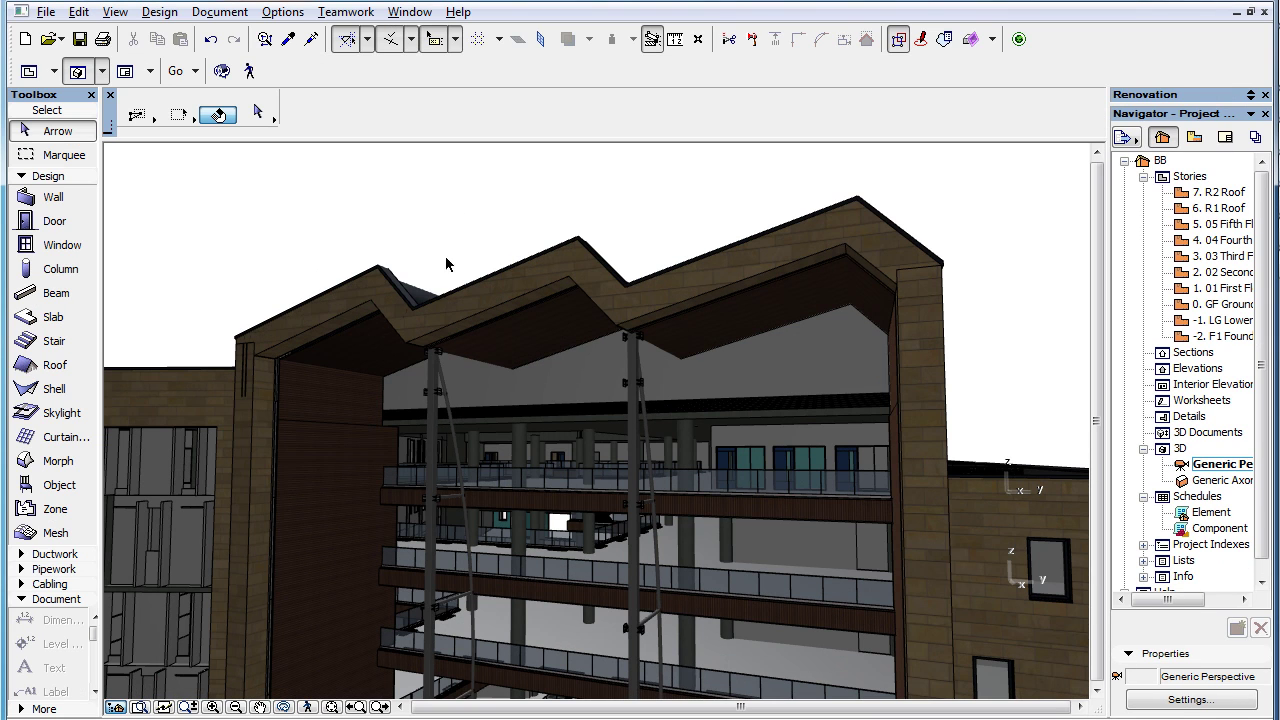
# Inspect a structural column's name, its IFC Model Element part and ID, then deselect it
pyautogui.click(439, 398)
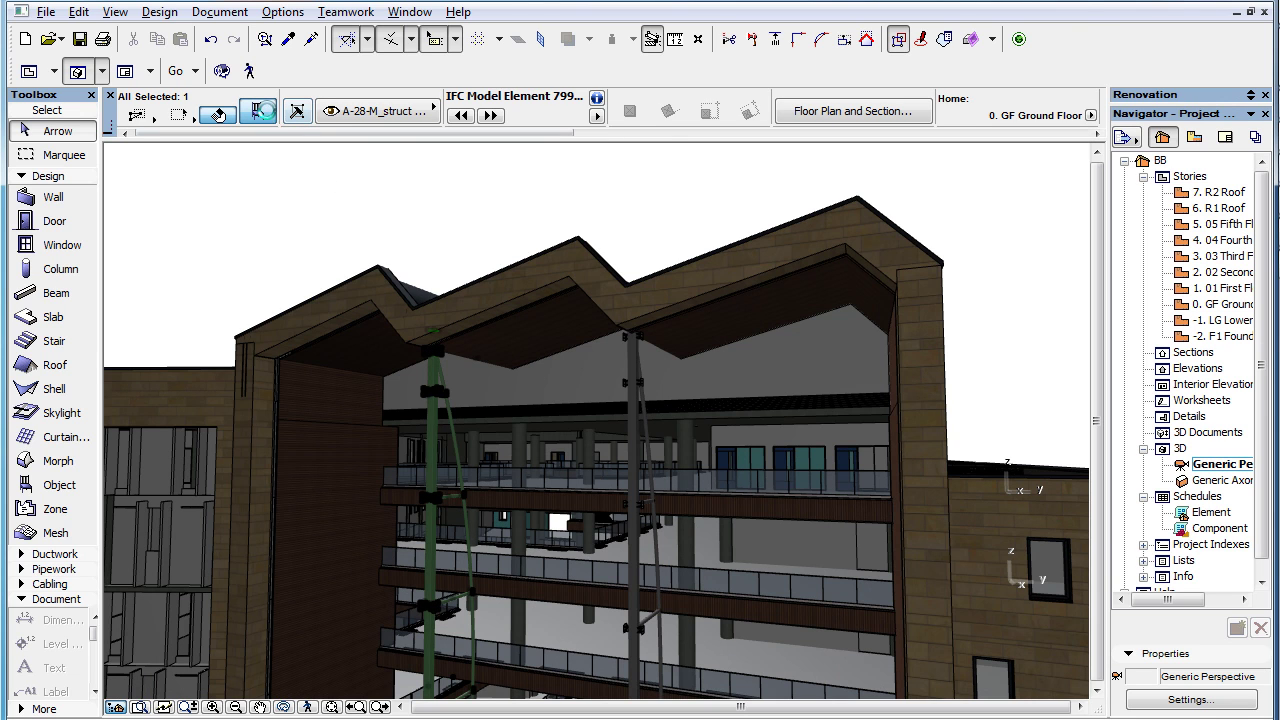
pyautogui.click(258, 111)
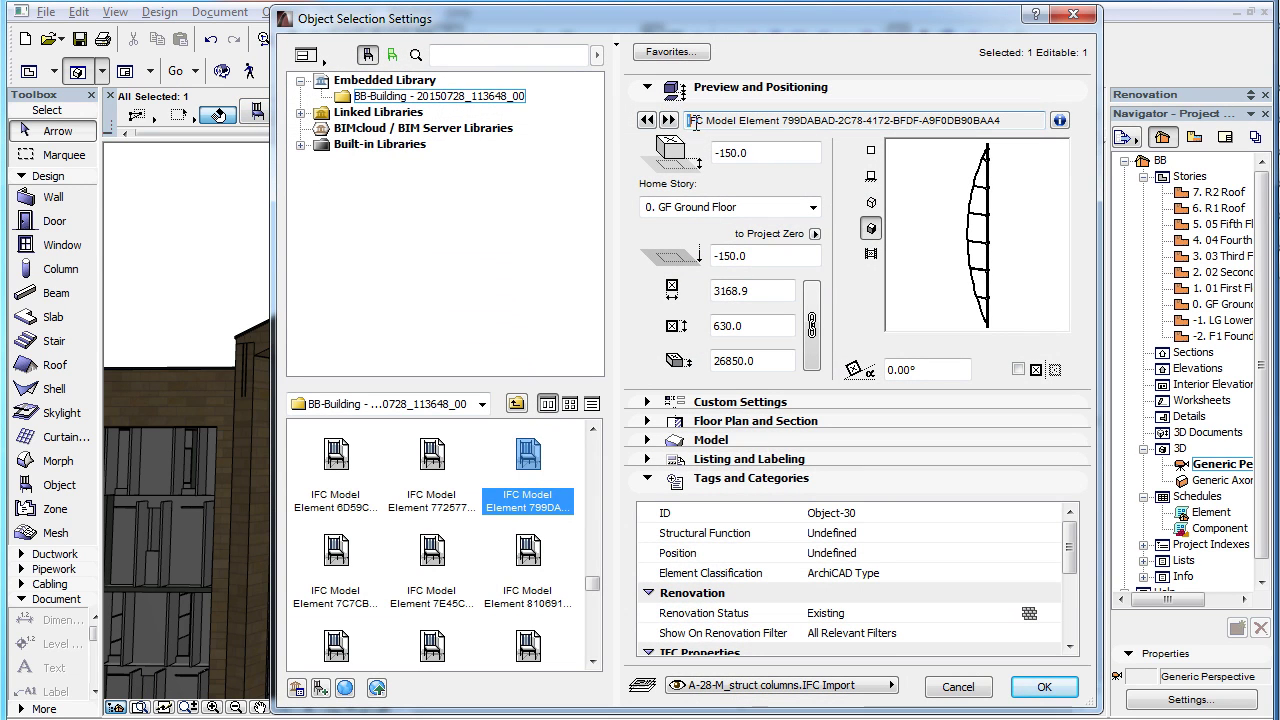
pyautogui.moveTo(694, 121); pyautogui.dragTo(1023, 121)
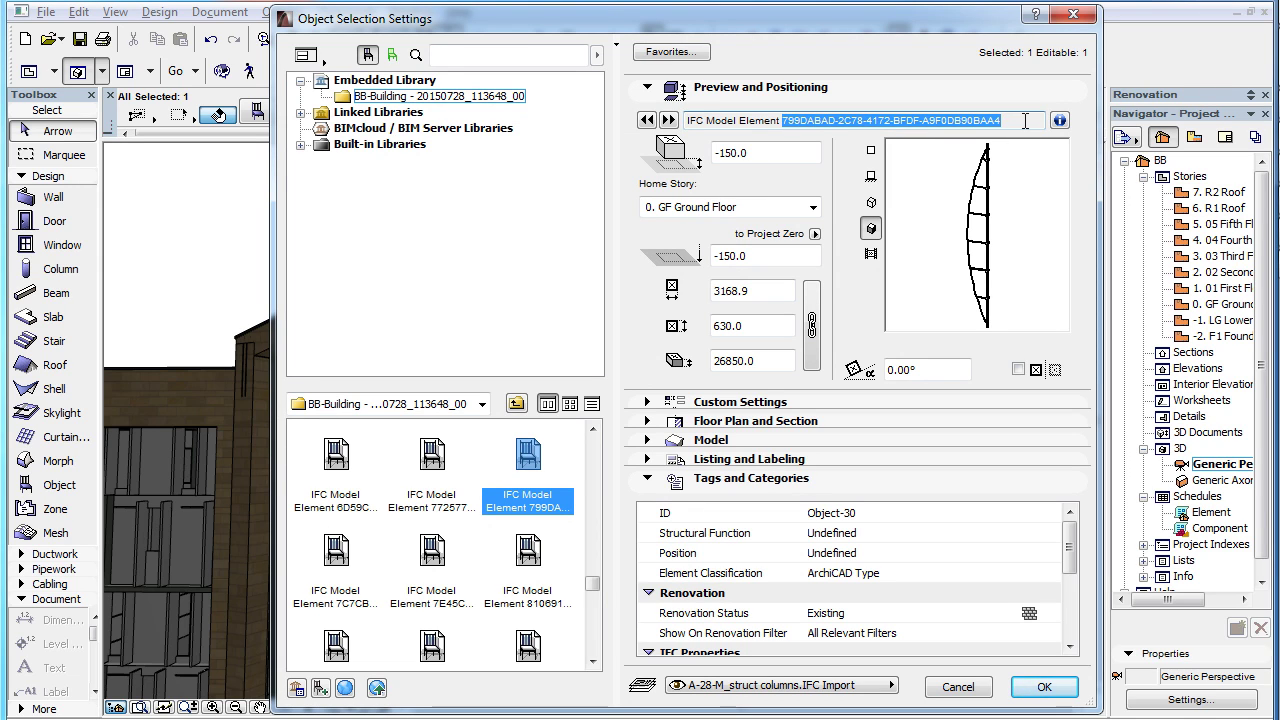
pyautogui.click(1025, 121)
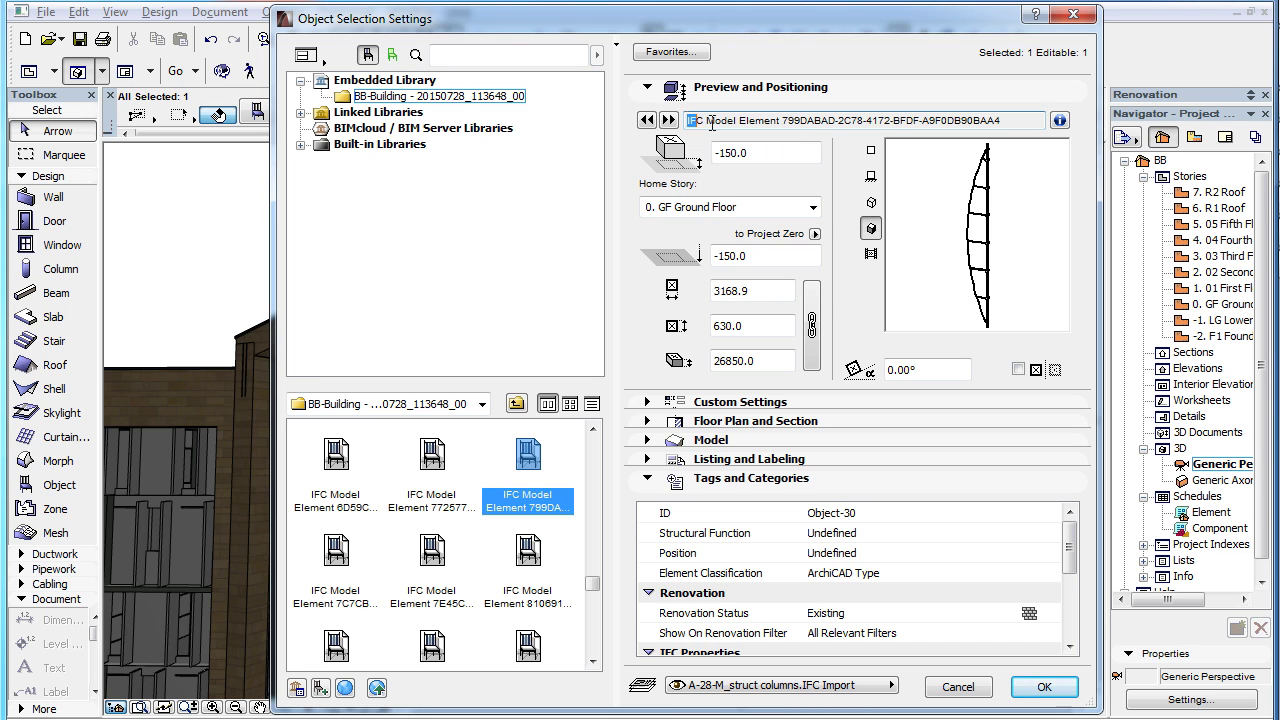
pyautogui.moveTo(688, 121); pyautogui.dragTo(1000, 121)
pyautogui.click(1010, 121)
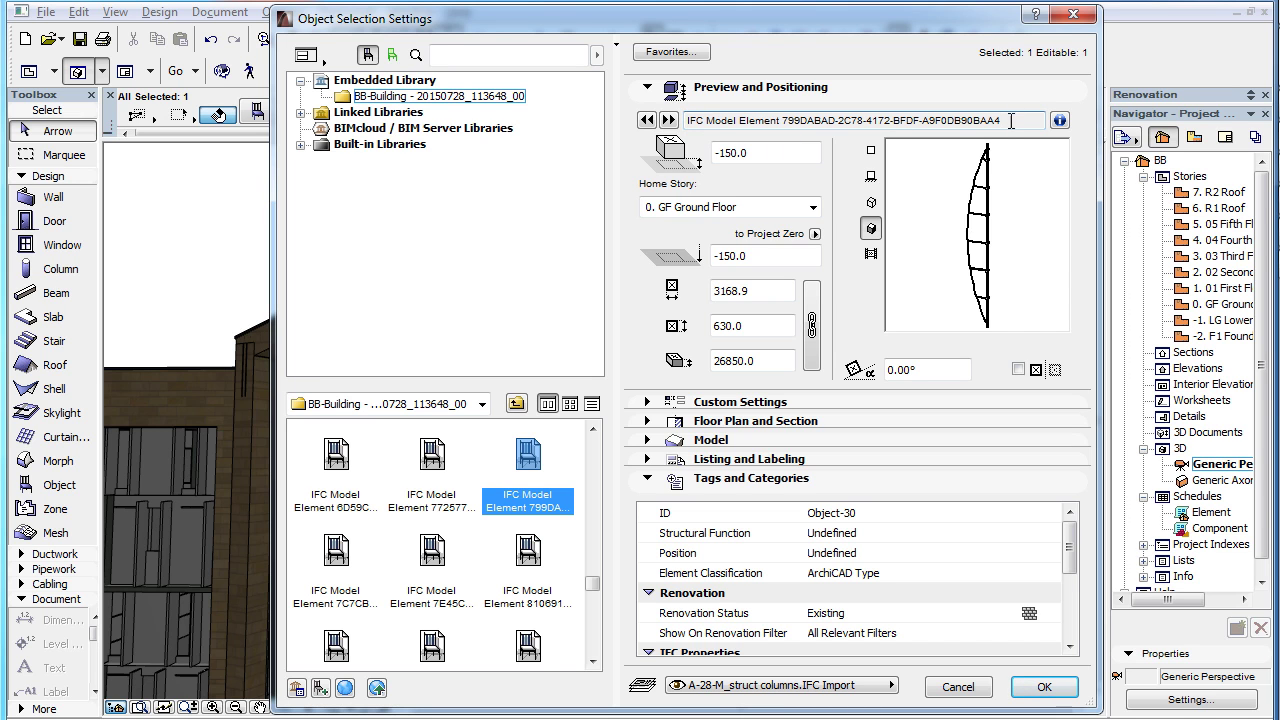
pyautogui.click(1074, 16)
pyautogui.click(474, 201)
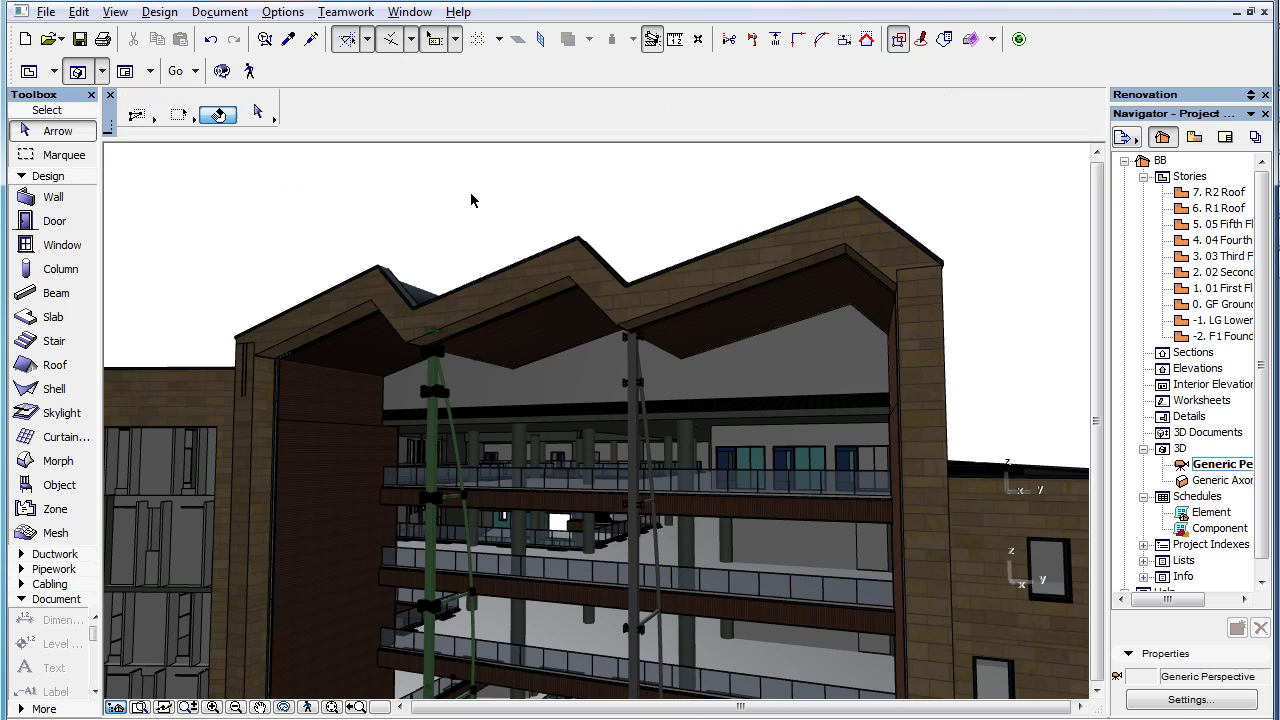
# Recheck the covering's name, noting its IFC Covering prefix and ID, then deselect it
pyautogui.click(533, 332)
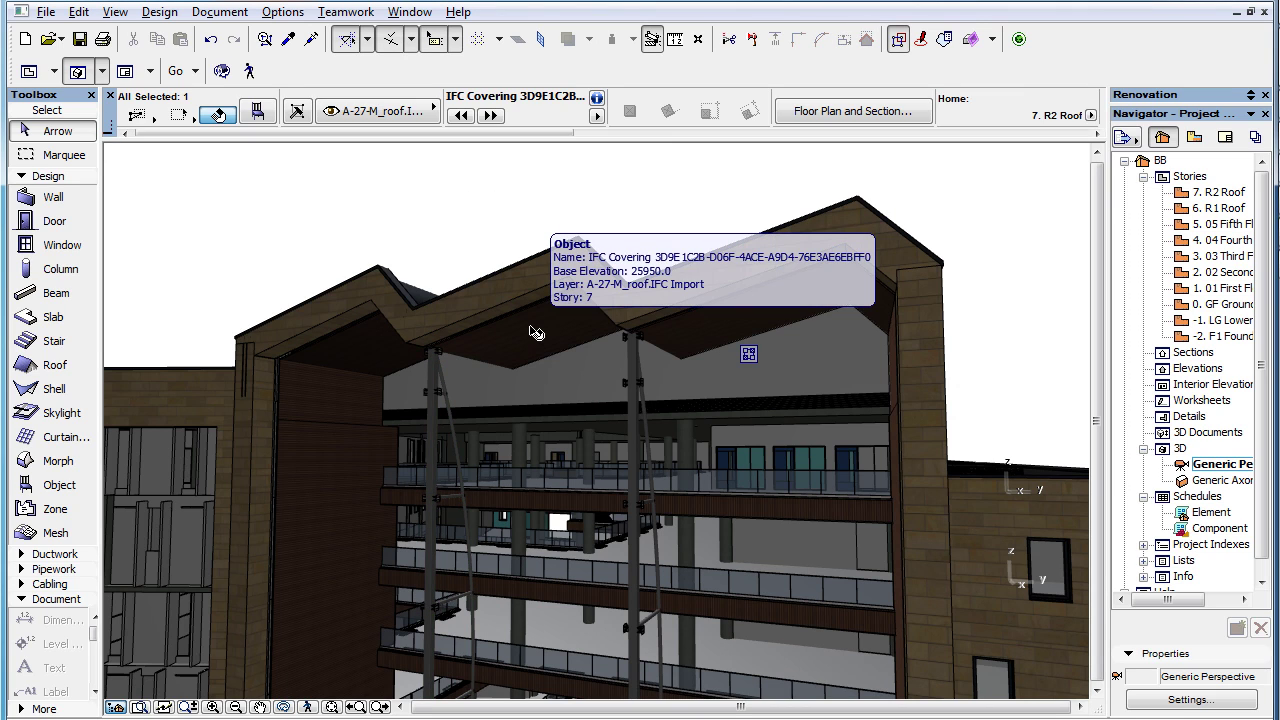
pyautogui.click(258, 113)
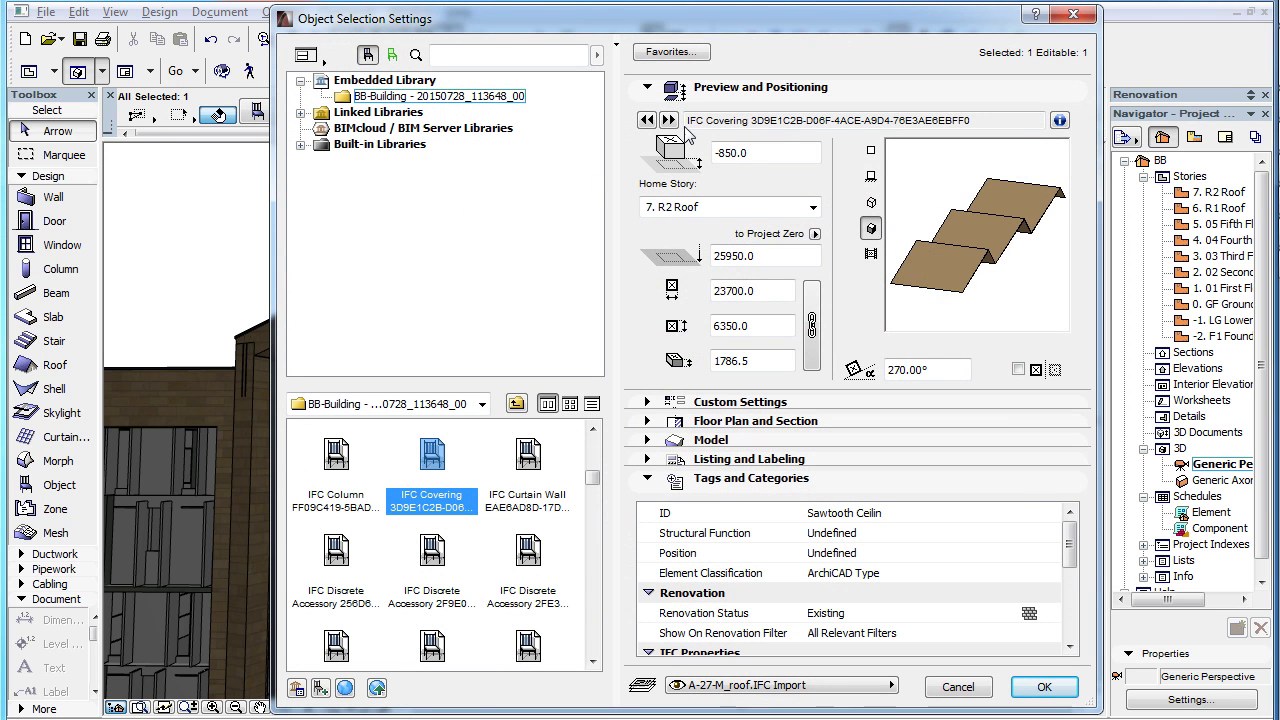
pyautogui.moveTo(686, 120); pyautogui.dragTo(978, 120)
pyautogui.click(754, 122)
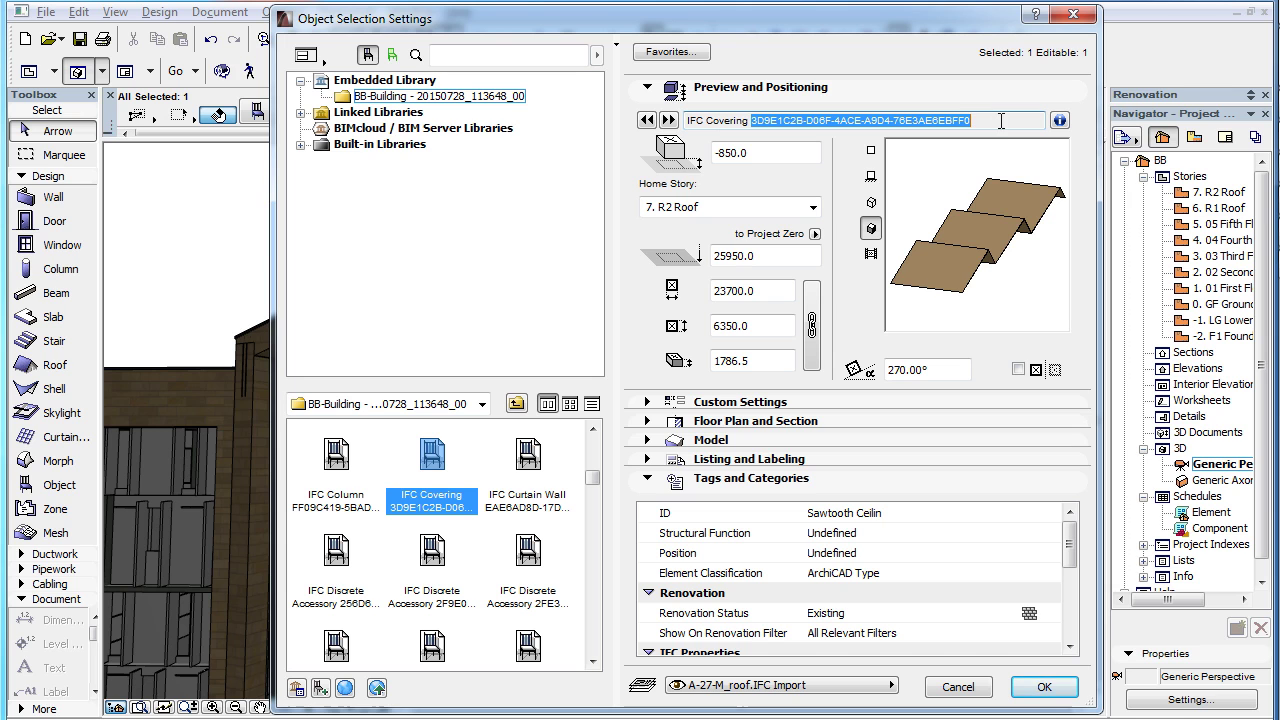
pyautogui.click(1001, 120)
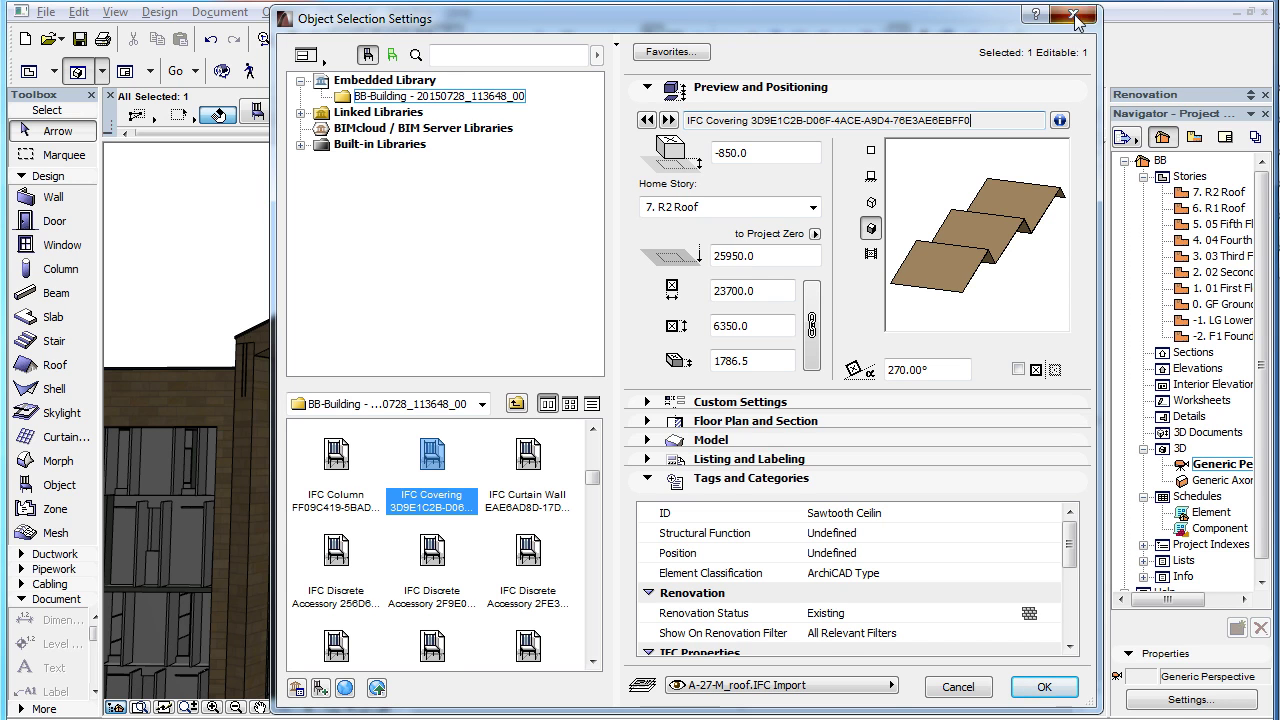
pyautogui.click(1073, 14)
pyautogui.click(463, 203)
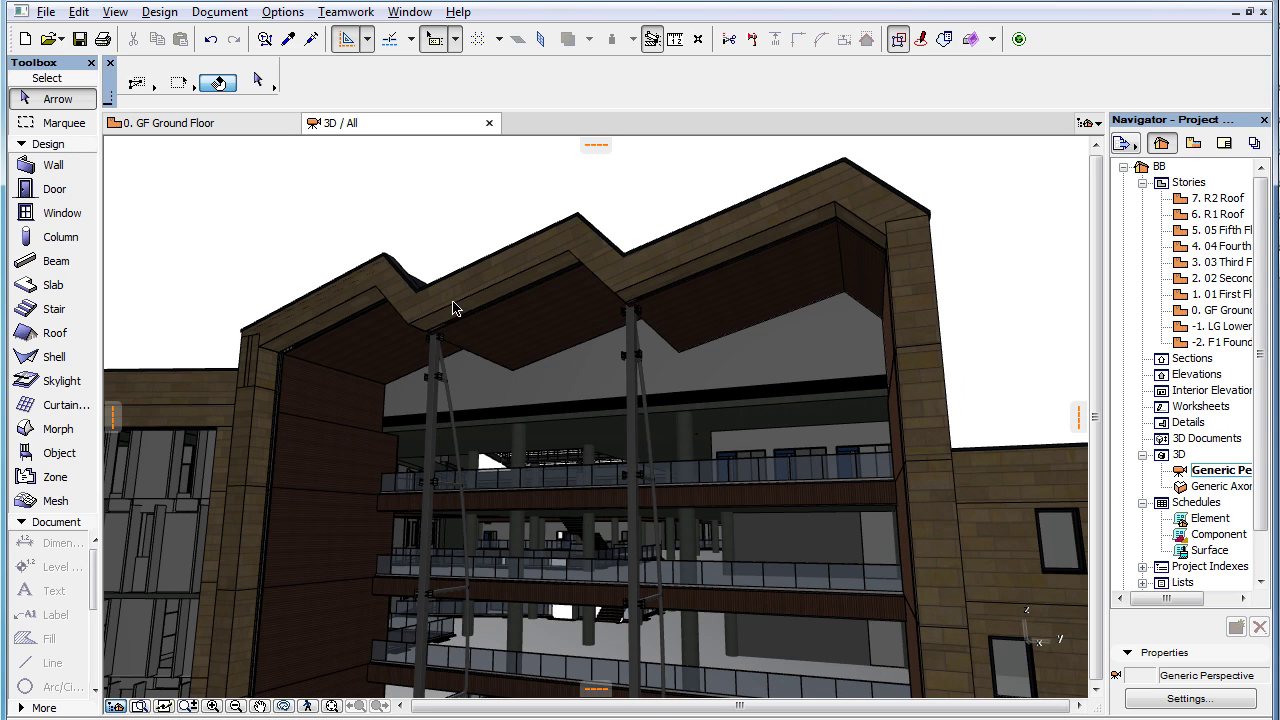
# With the left column selected, review the Exact Geometry Import translator's geometry conversion options
pyautogui.click(437, 381)
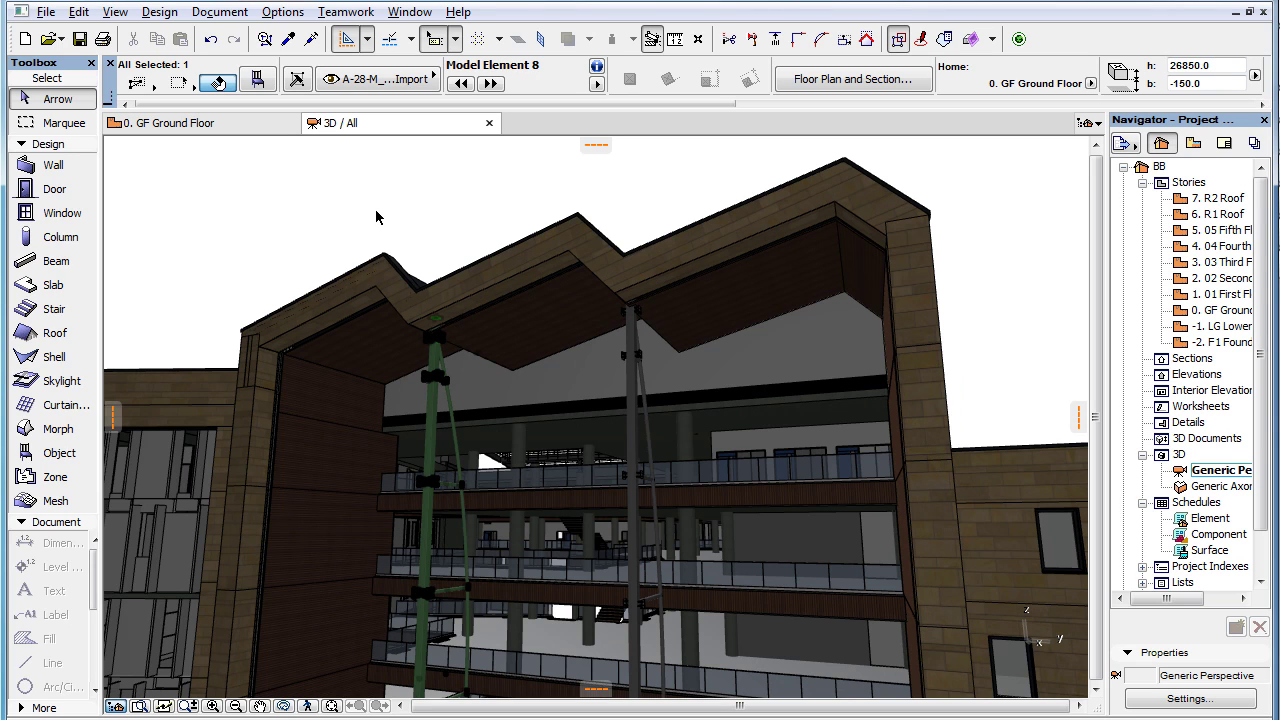
pyautogui.click(46, 12)
pyautogui.moveTo(192, 280)
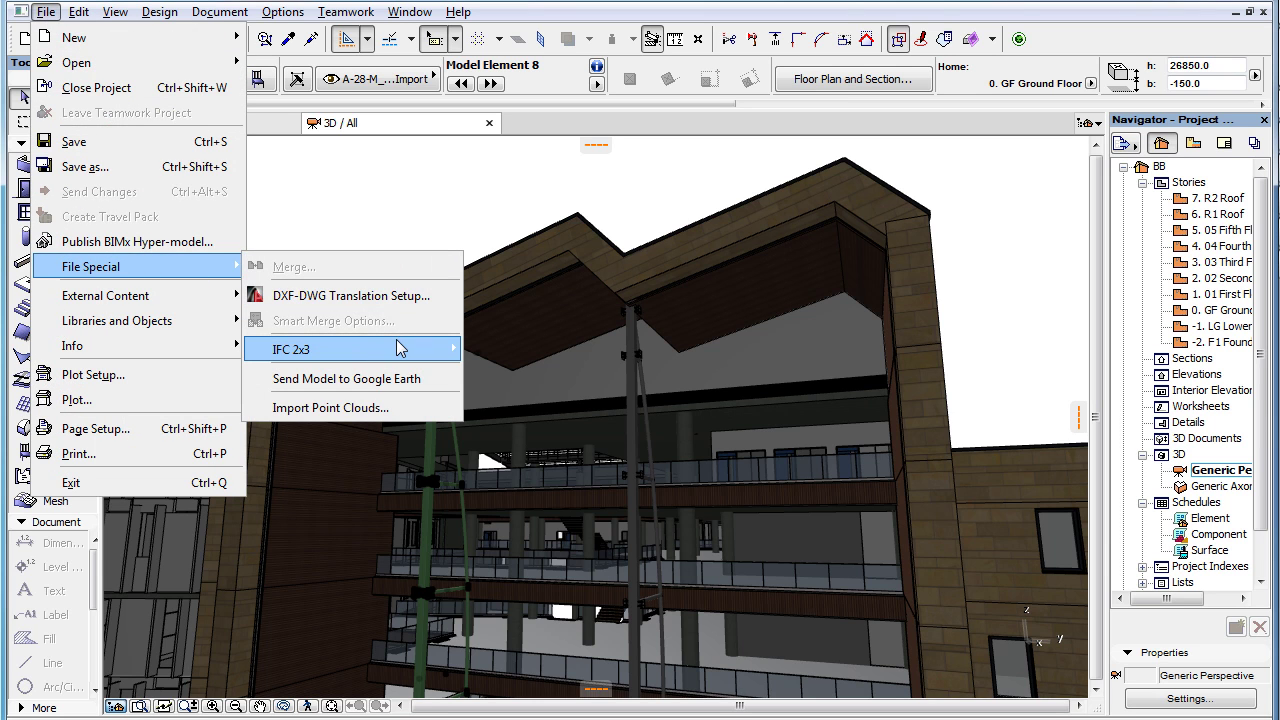
pyautogui.moveTo(400, 349)
pyautogui.click(613, 352)
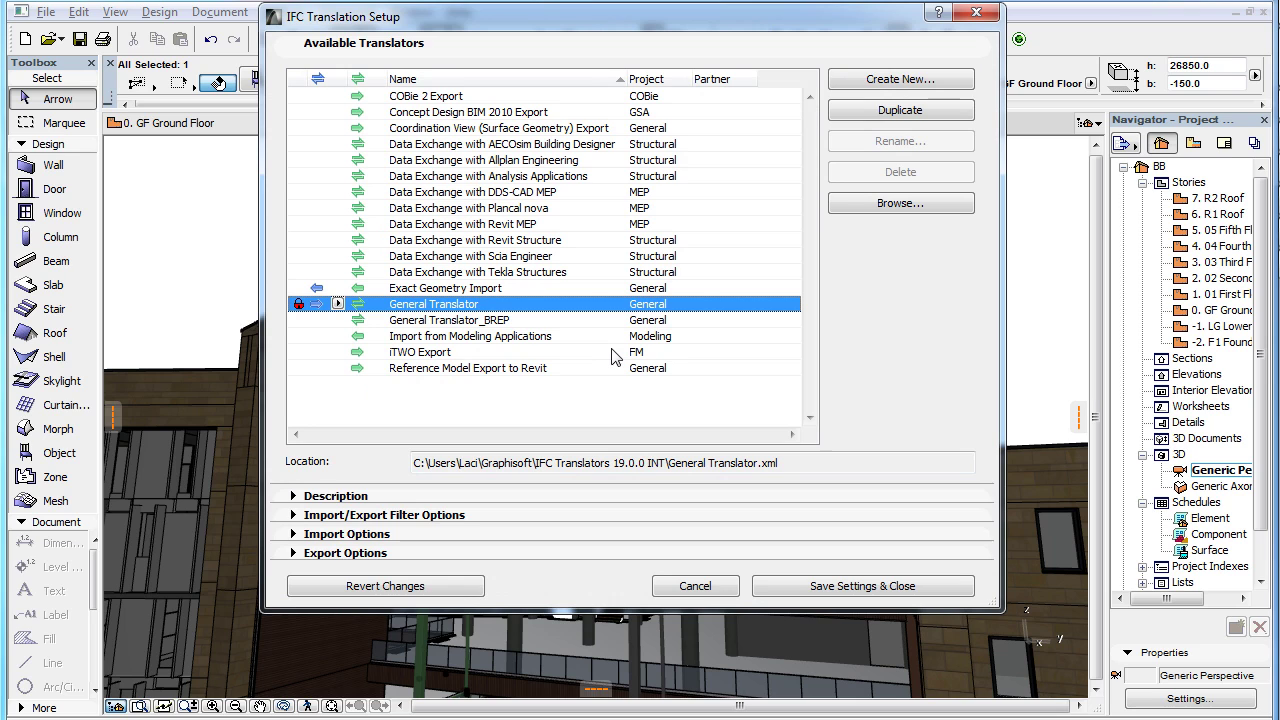
pyautogui.click(531, 289)
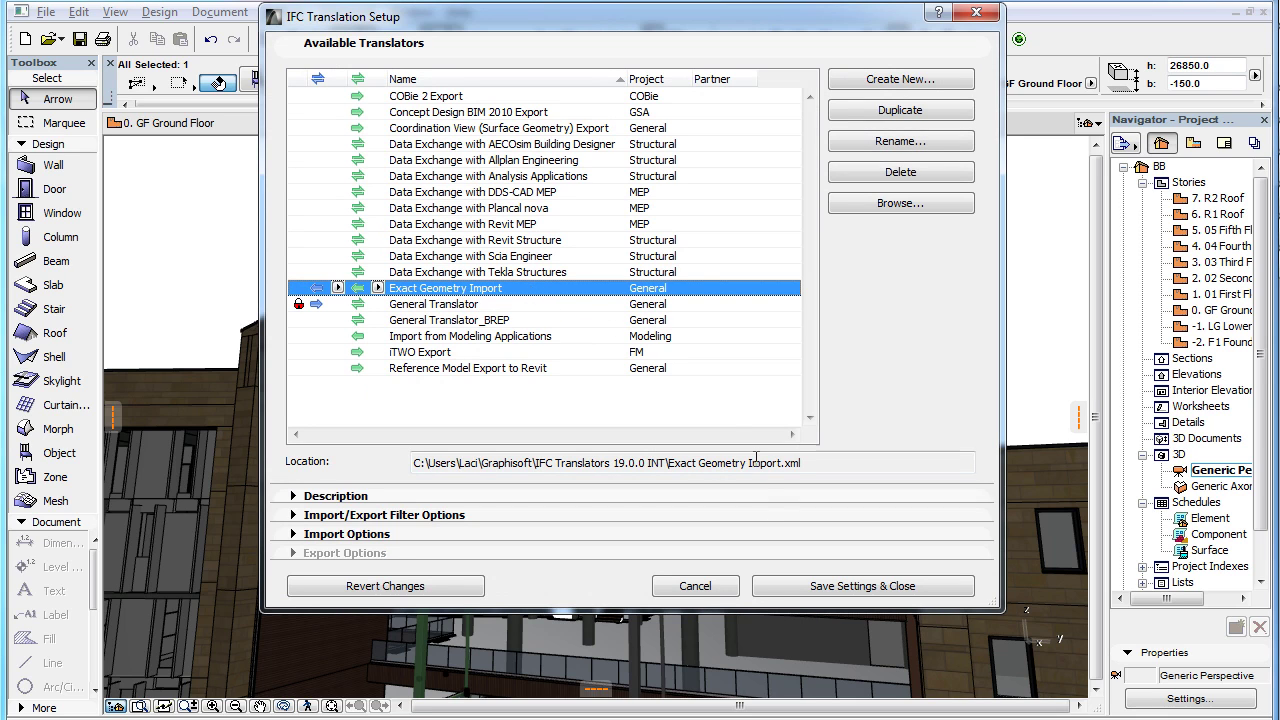
pyautogui.click(778, 537)
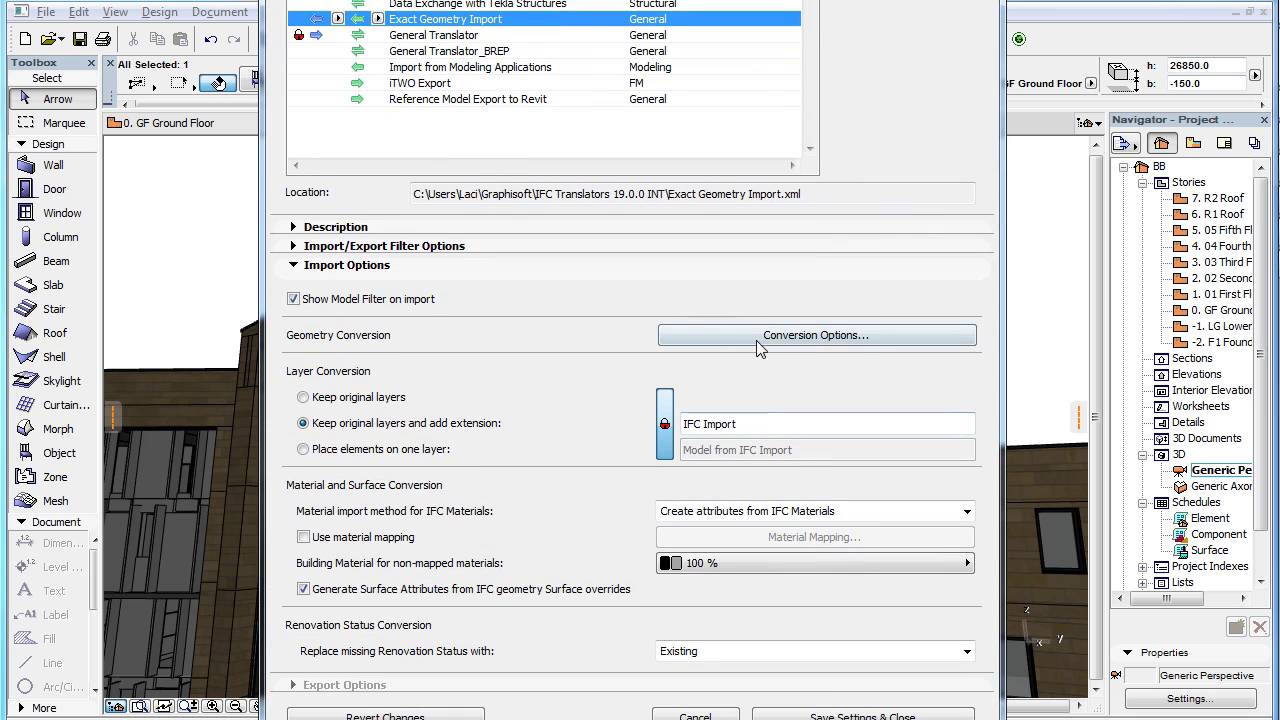
pyautogui.click(762, 340)
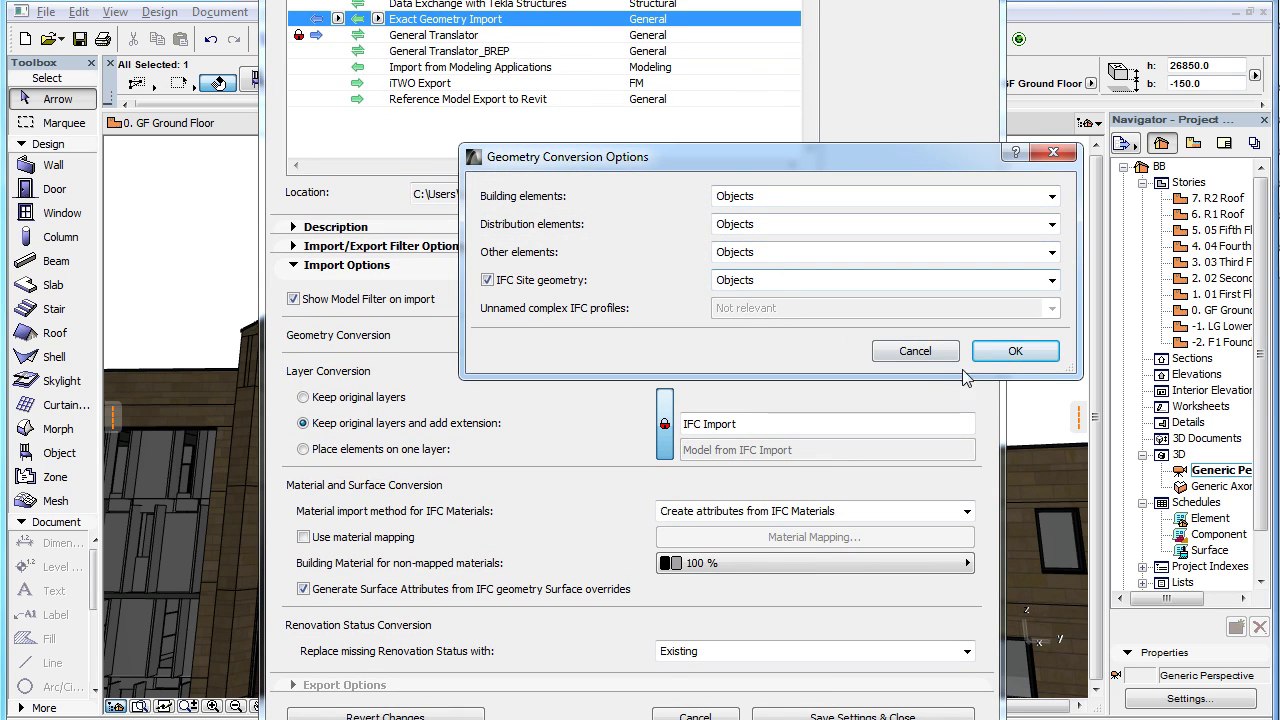
pyautogui.click(1016, 352)
pyautogui.click(862, 716)
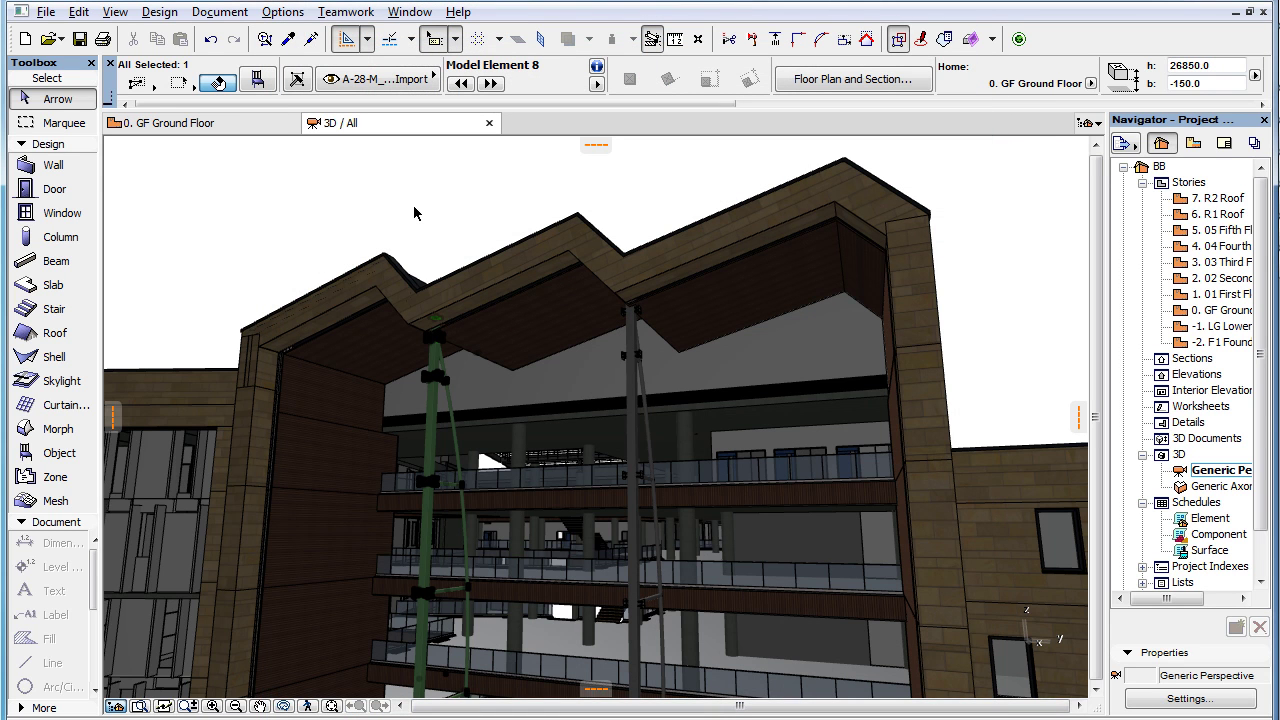
# Check the left column's name, Model Element 8, in its settings
pyautogui.click(265, 85)
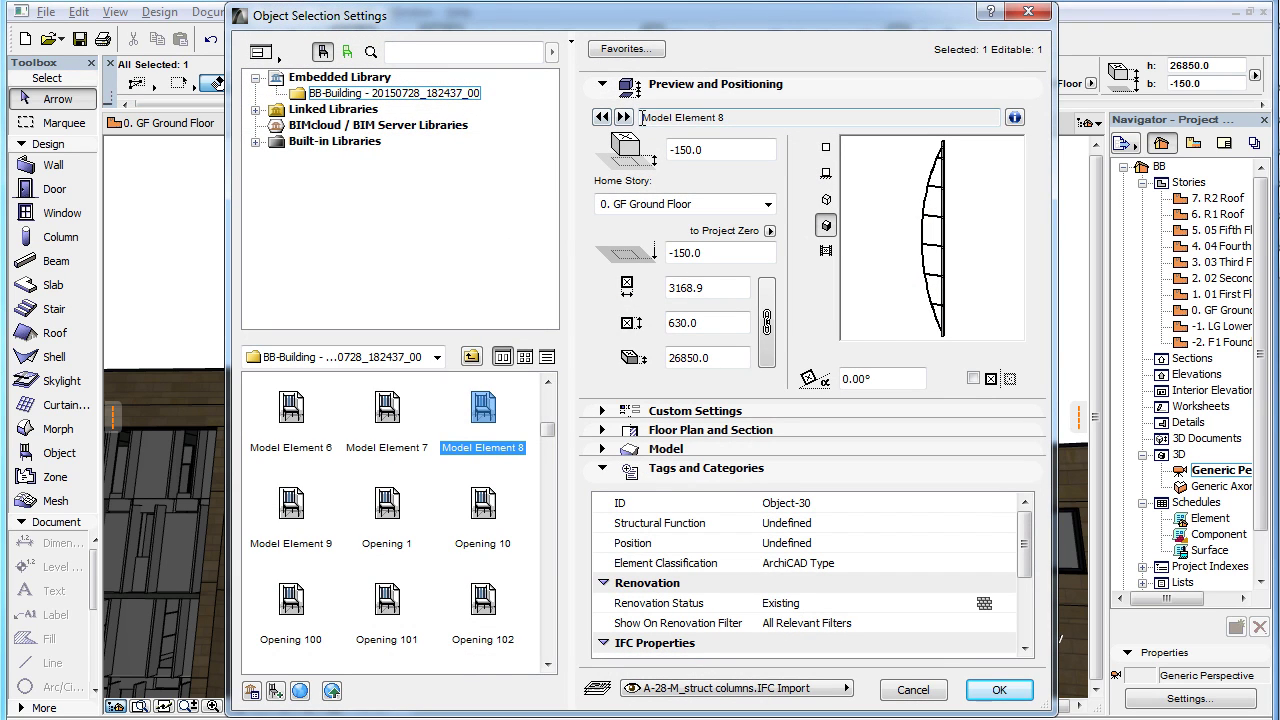
pyautogui.moveTo(642, 117); pyautogui.dragTo(703, 120)
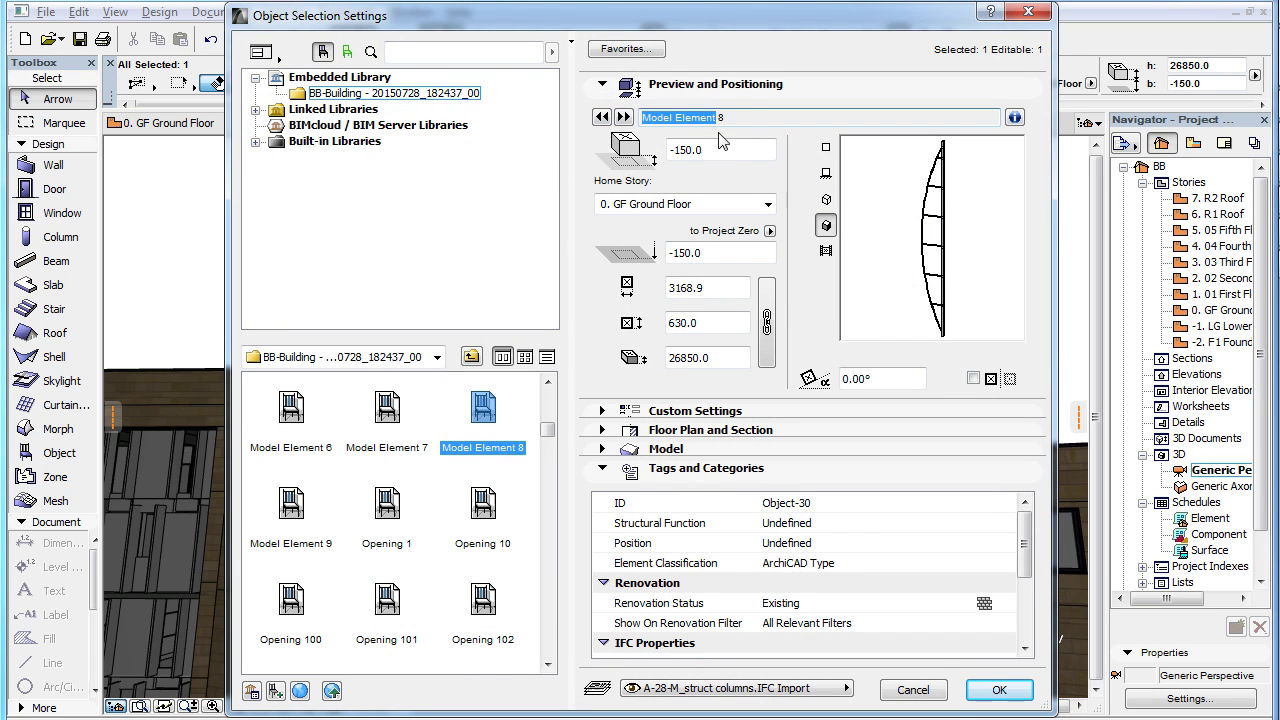
pyautogui.click(745, 113)
pyautogui.moveTo(718, 118); pyautogui.dragTo(732, 119)
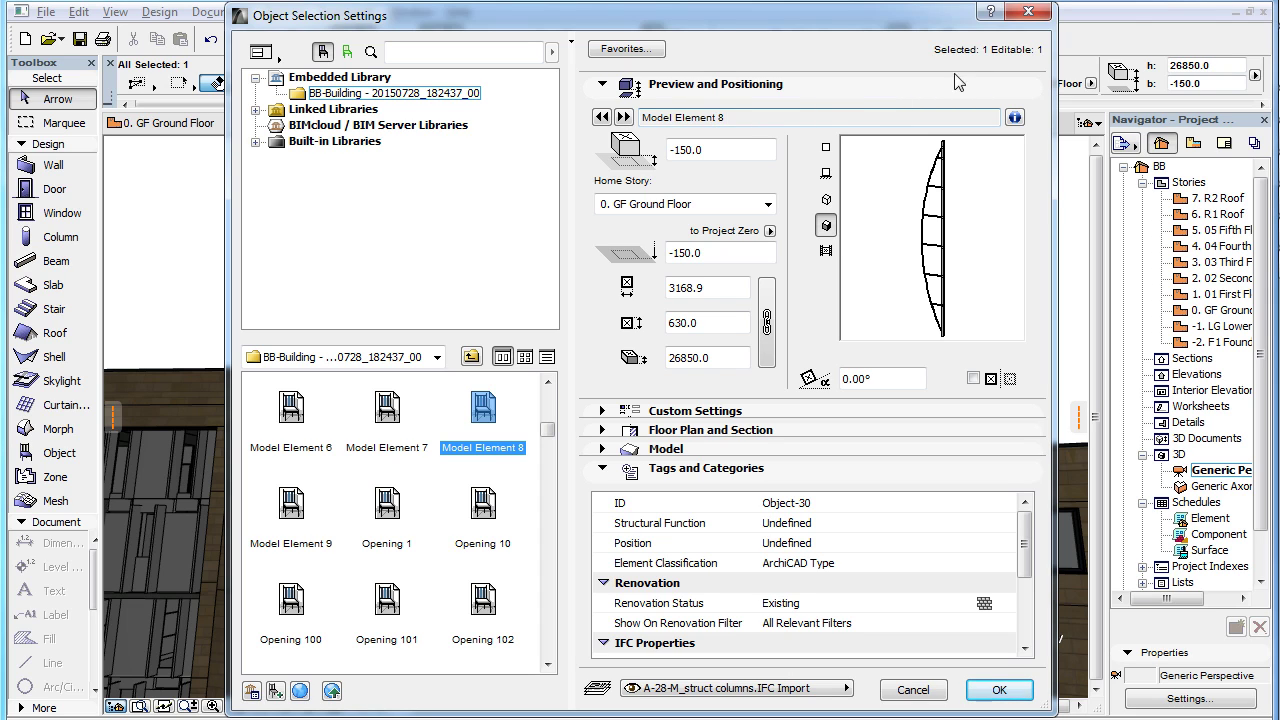
pyautogui.click(1029, 14)
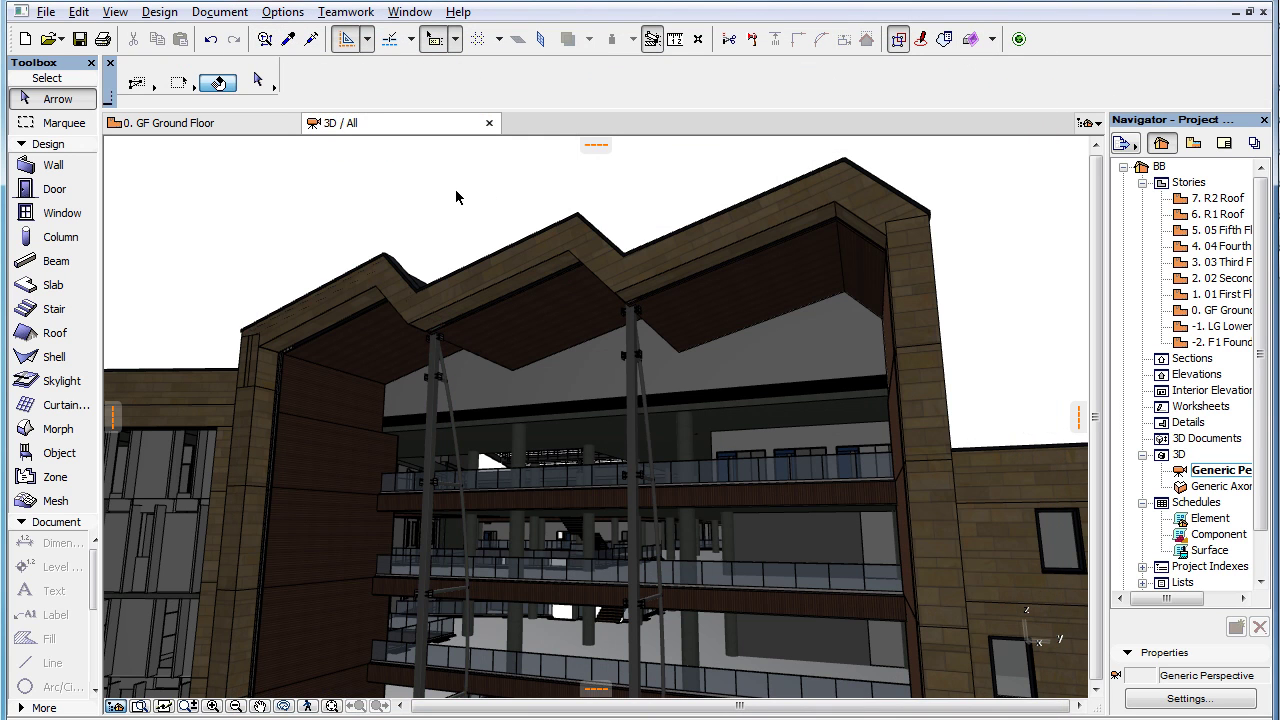
# Select the sawtooth ceiling and confirm its name Covering 16 in the settings
pyautogui.click(531, 323)
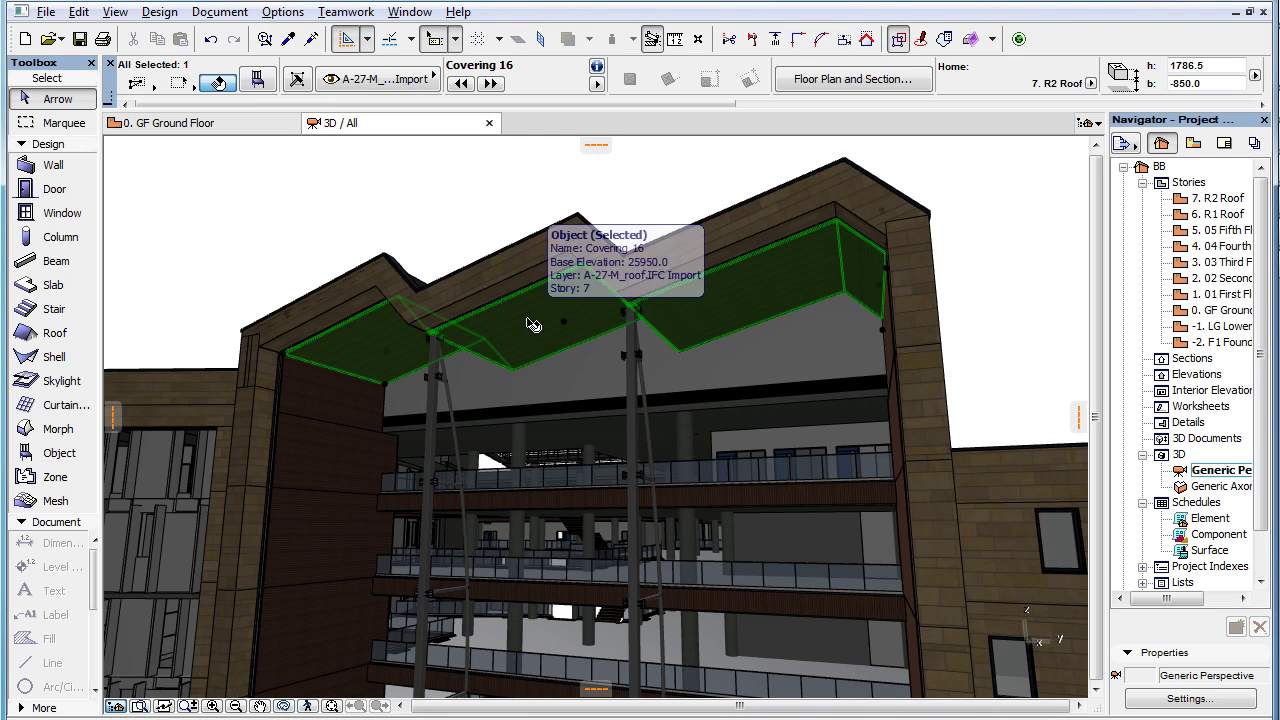
pyautogui.click(257, 82)
pyautogui.click(642, 118)
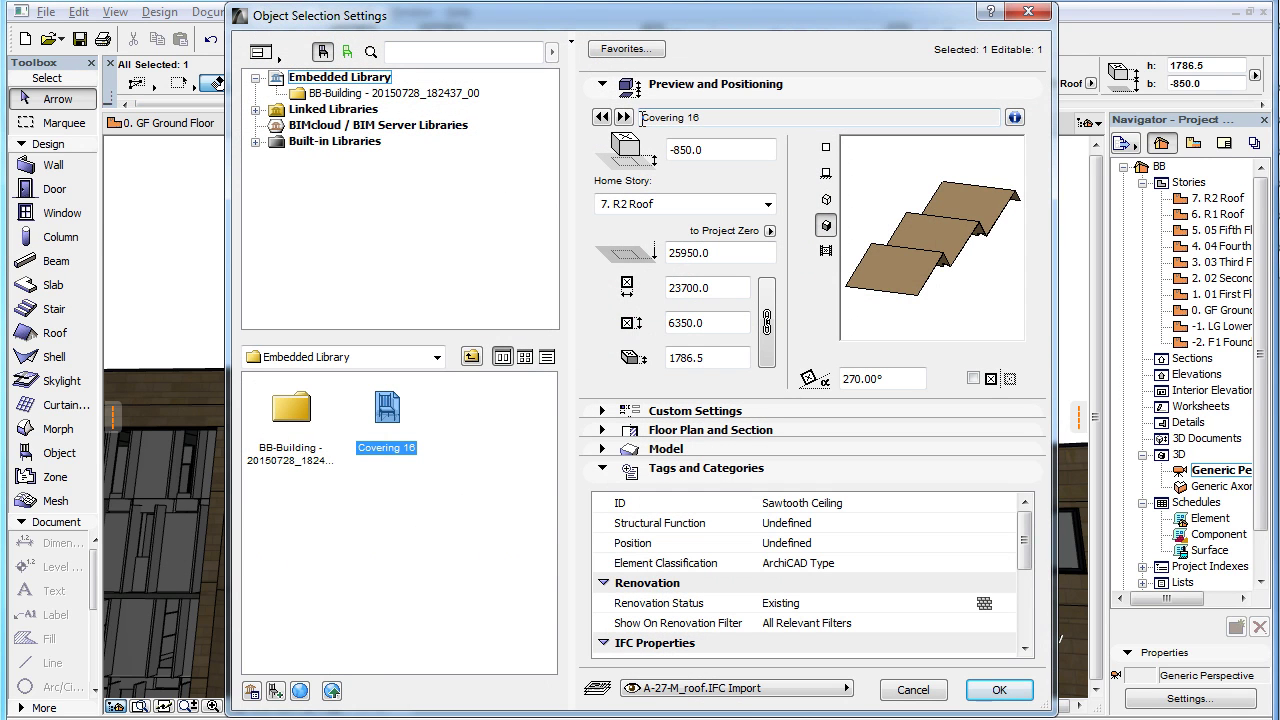
pyautogui.moveTo(665, 118); pyautogui.dragTo(736, 120)
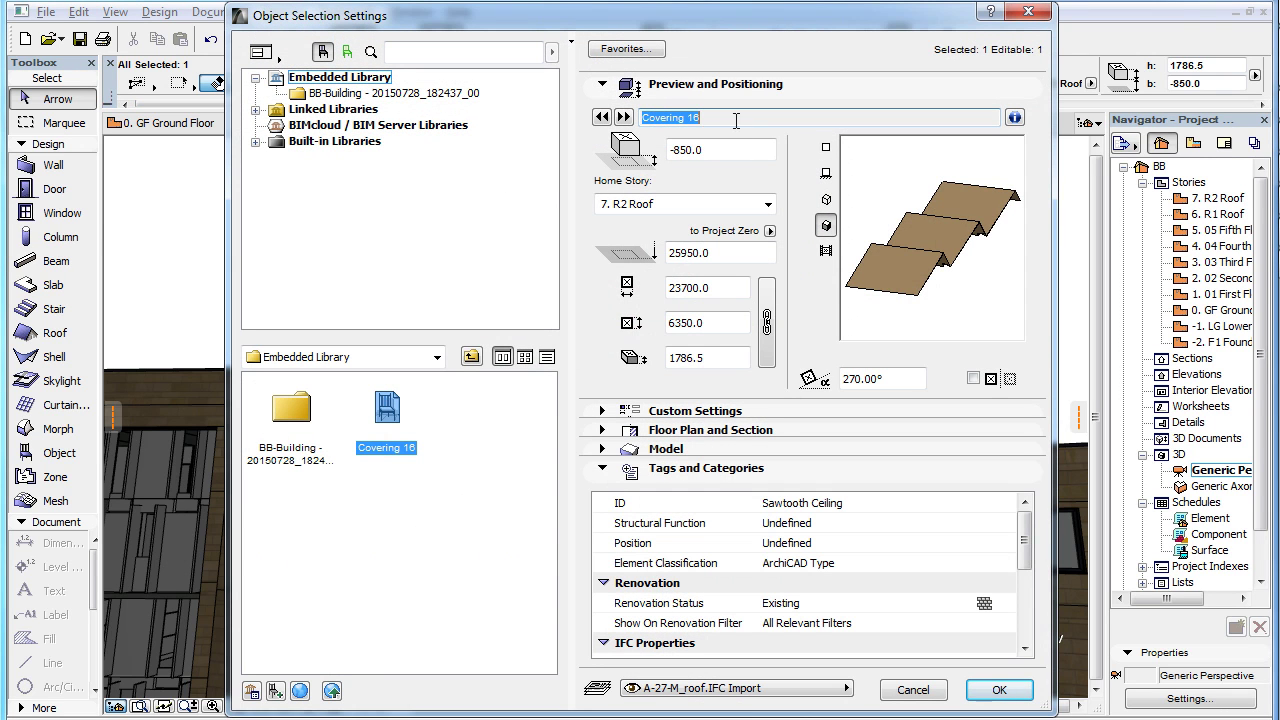
pyautogui.click(1030, 13)
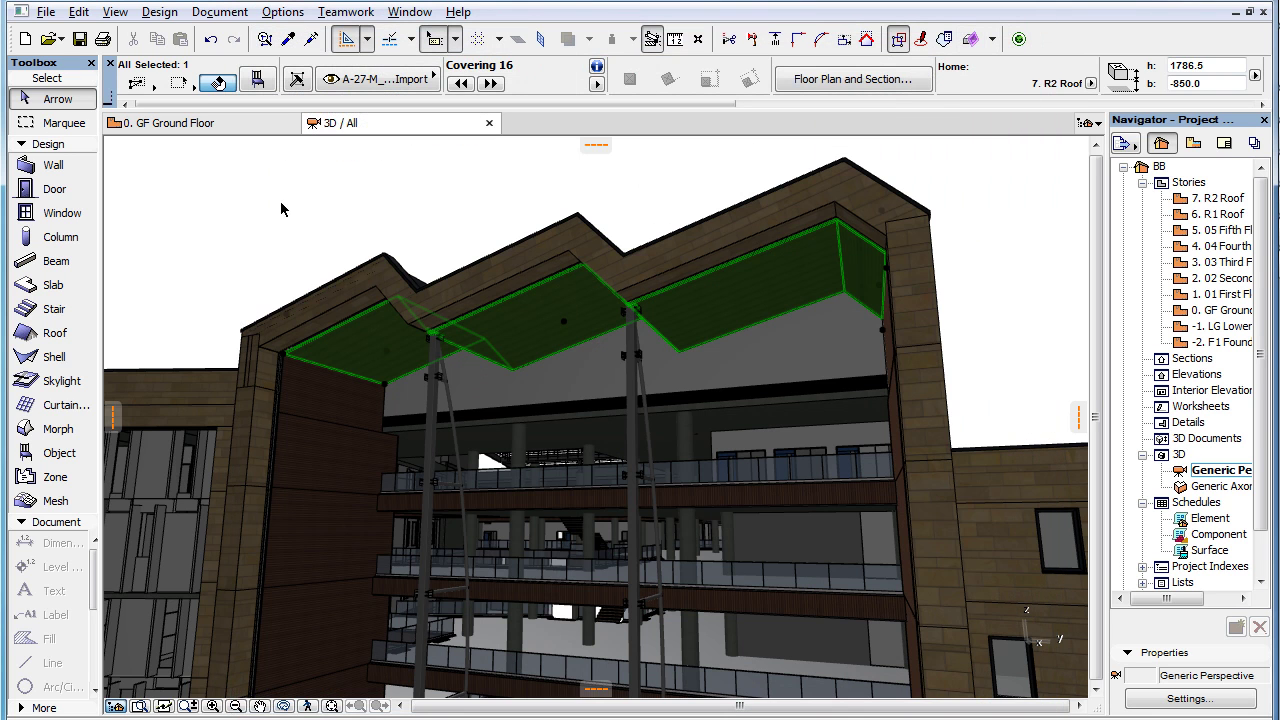
# Open Covering 16 as a GDL object, check its Covering subtype hierarchy, return to 3D / All
pyautogui.click(46, 12)
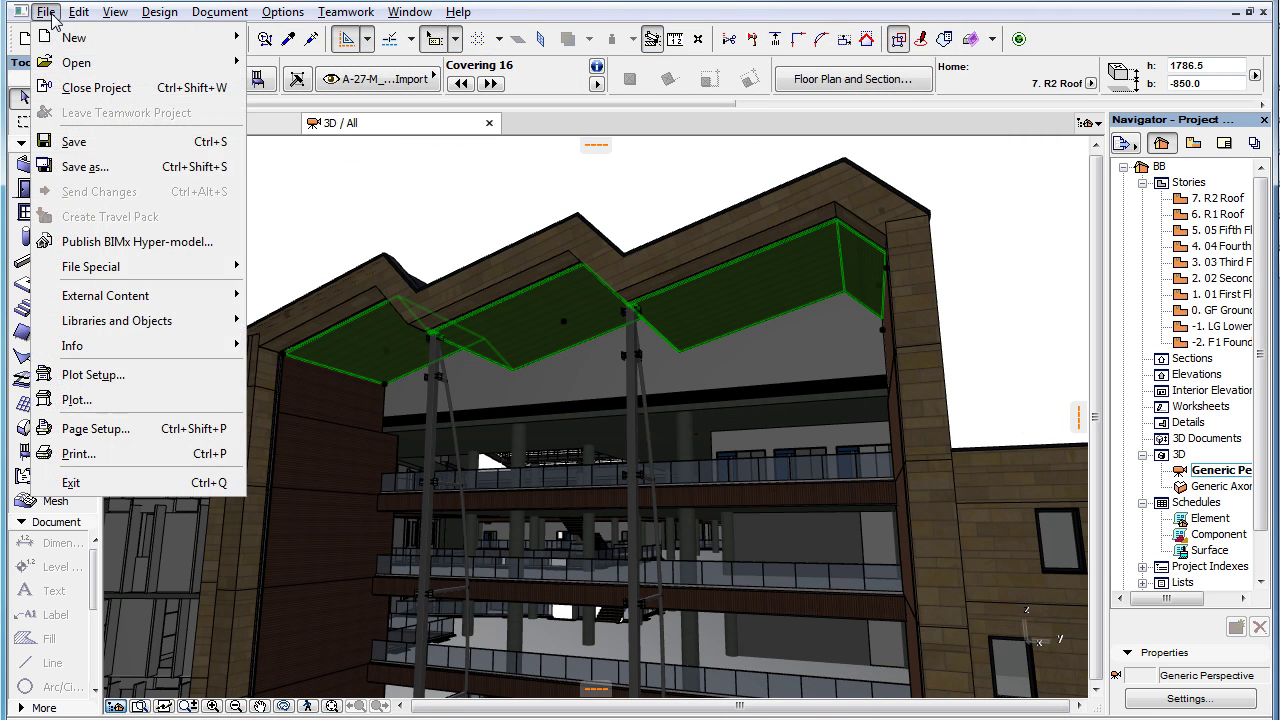
pyautogui.moveTo(205, 322)
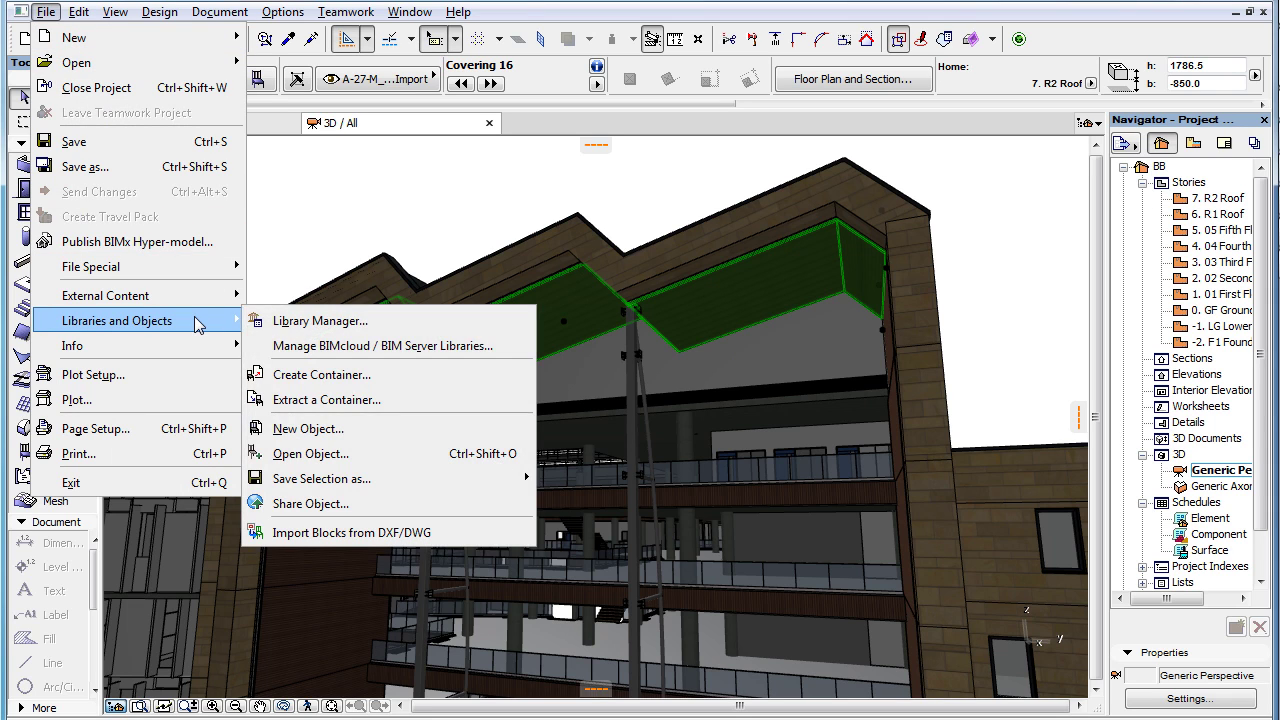
pyautogui.click(425, 455)
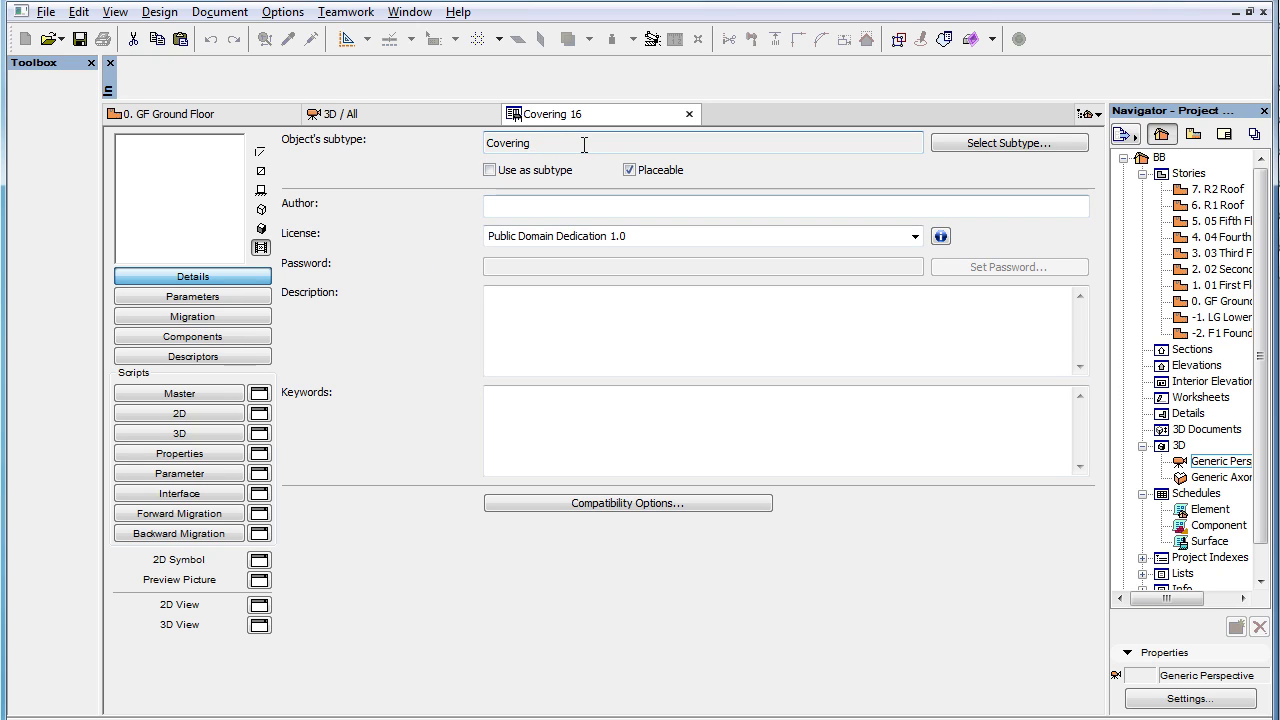
pyautogui.moveTo(575, 143); pyautogui.dragTo(471, 157)
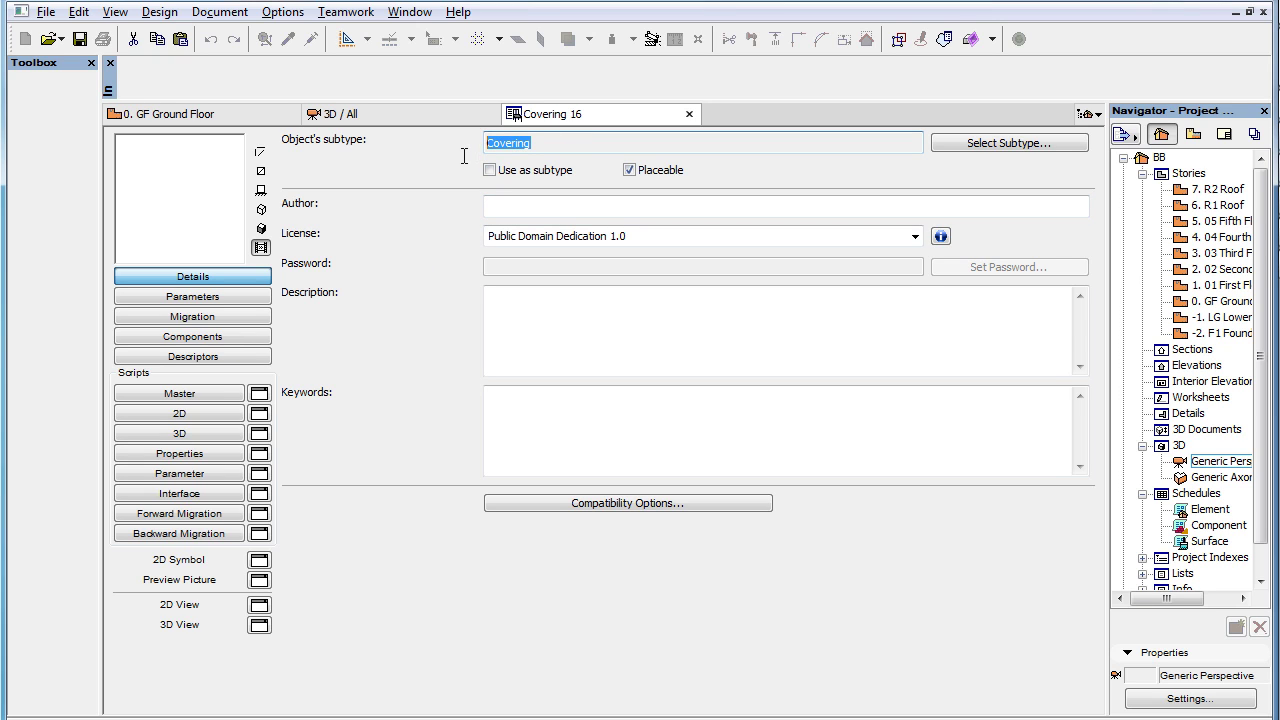
pyautogui.click(986, 146)
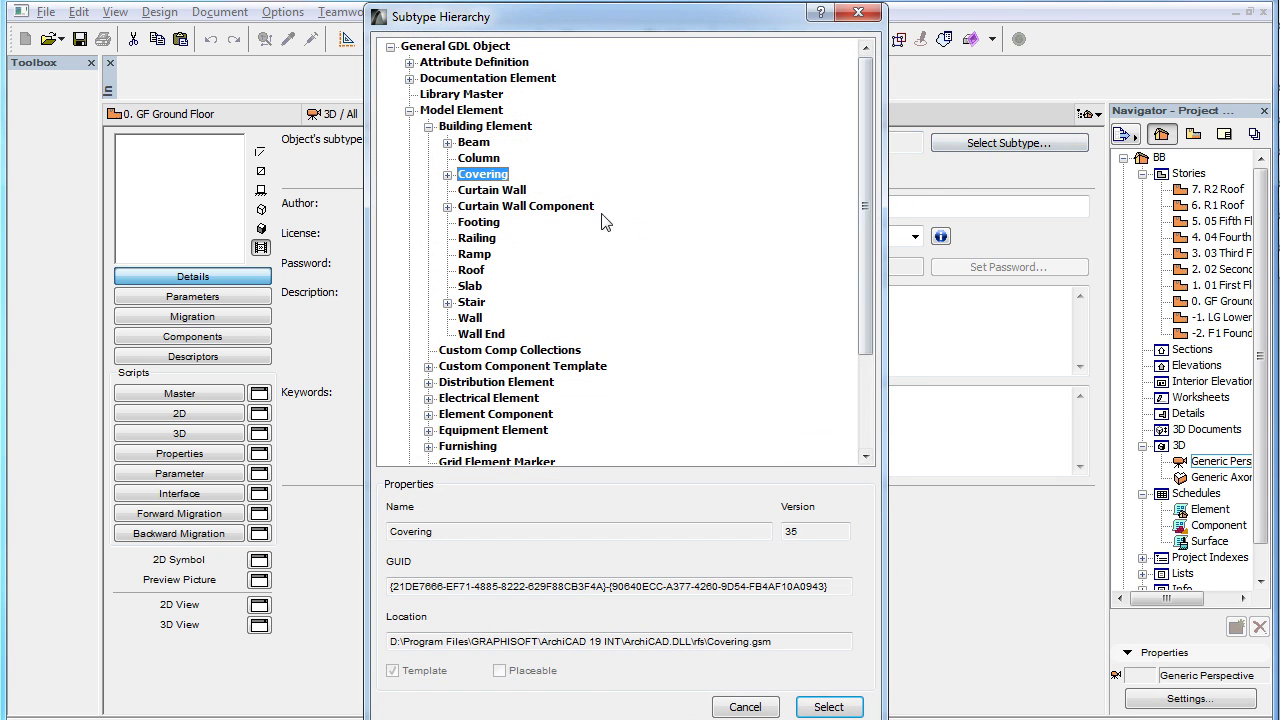
pyautogui.click(860, 15)
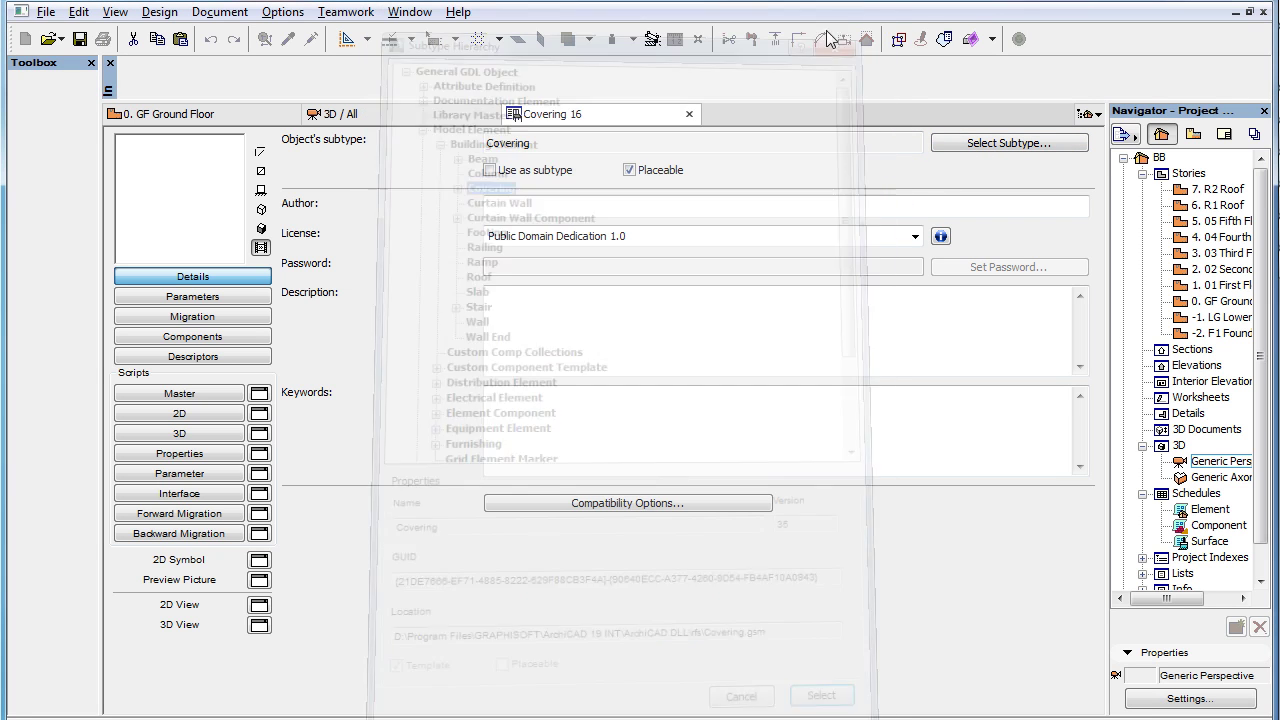
pyautogui.click(445, 117)
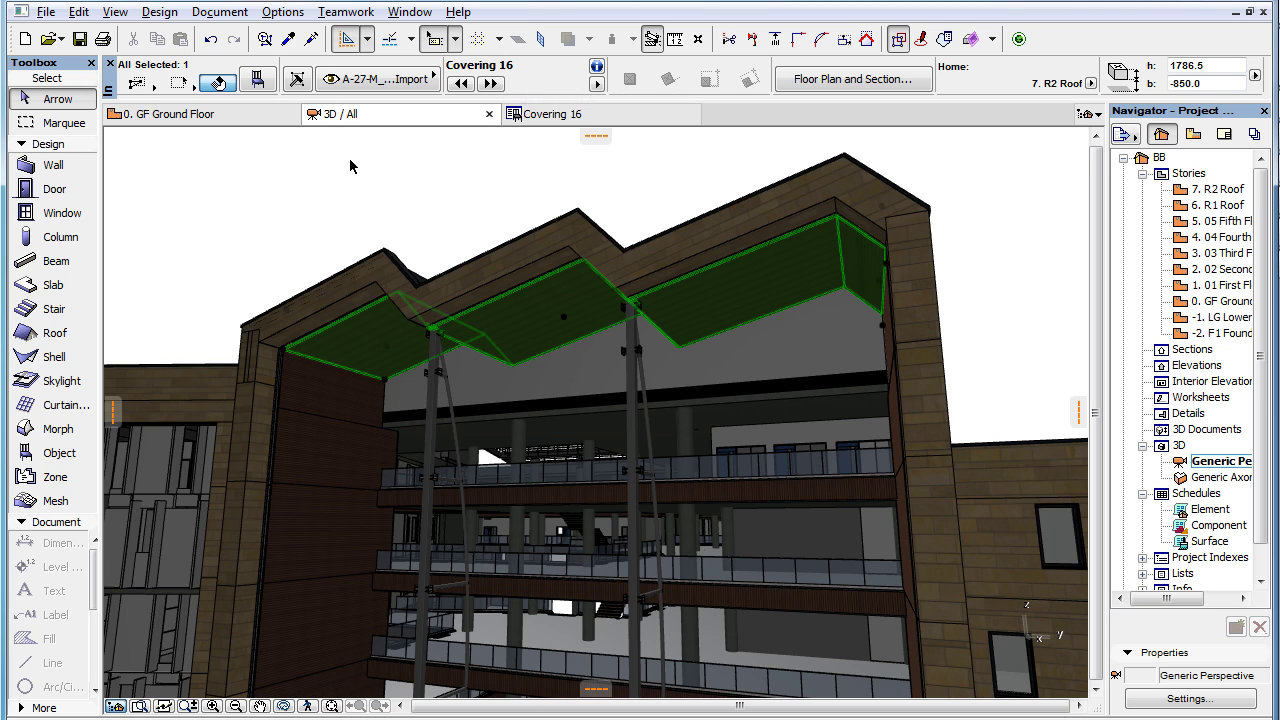
pyautogui.click(265, 85)
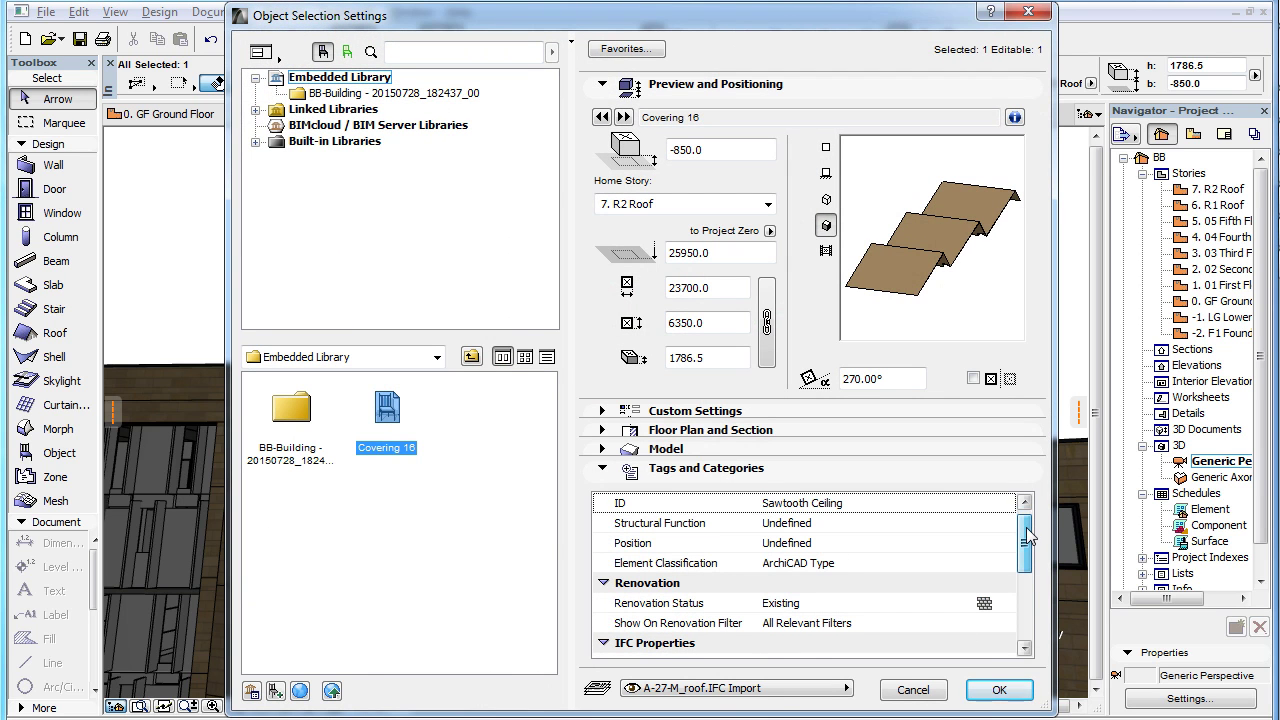
pyautogui.moveTo(1028, 530); pyautogui.dragTo(1030, 566)
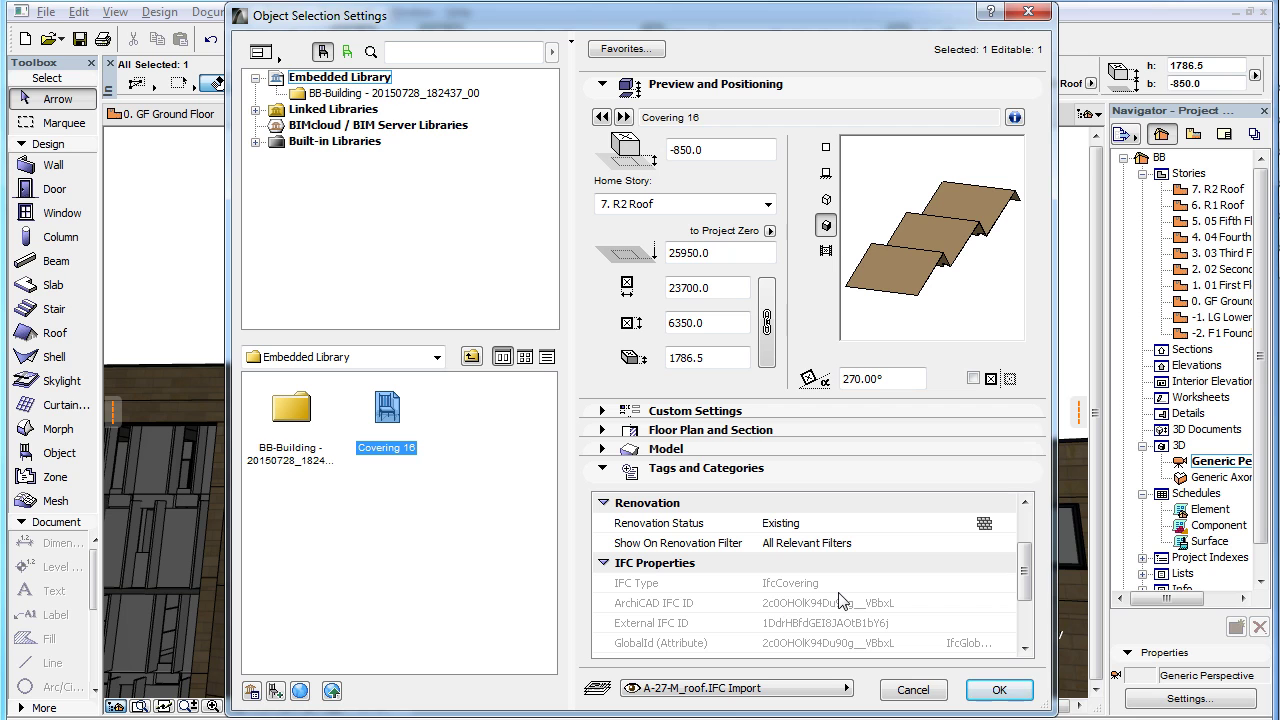
pyautogui.click(913, 689)
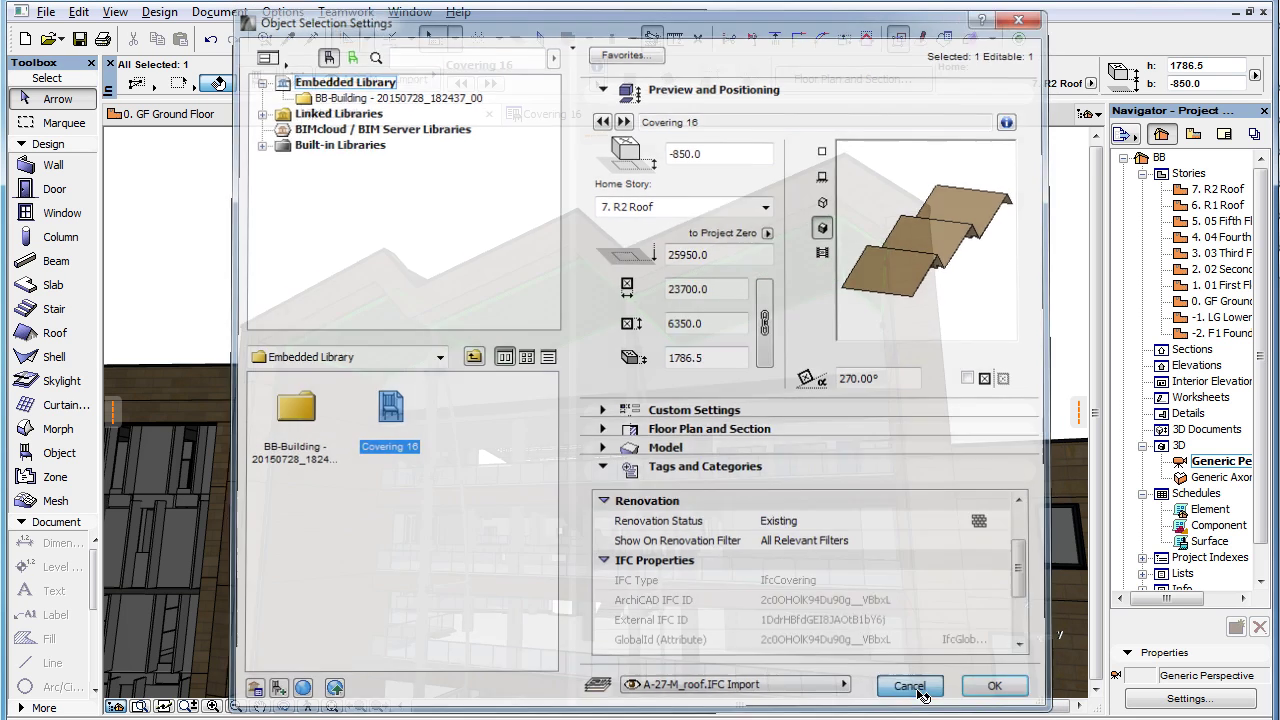
pyautogui.click(440, 212)
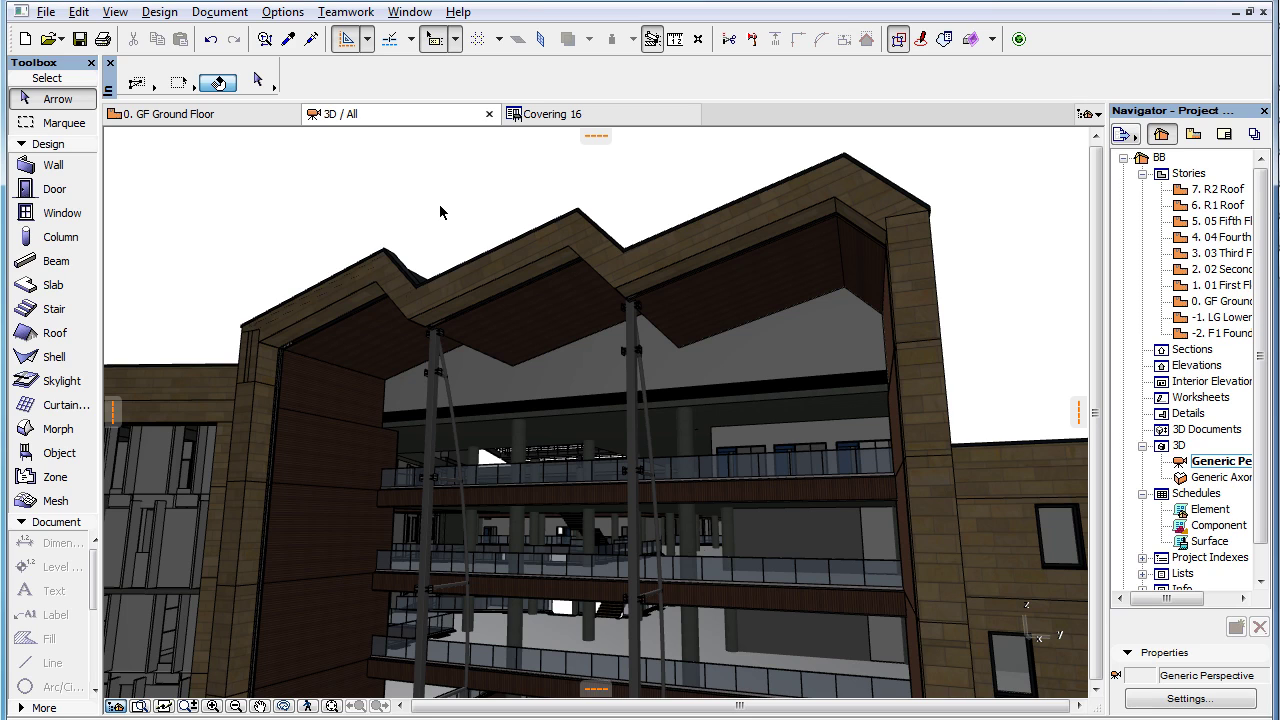
# Select brick Wall 3531, then Slab 495, then Wall 3531 again in the 3D view
pyautogui.moveTo(320, 460)
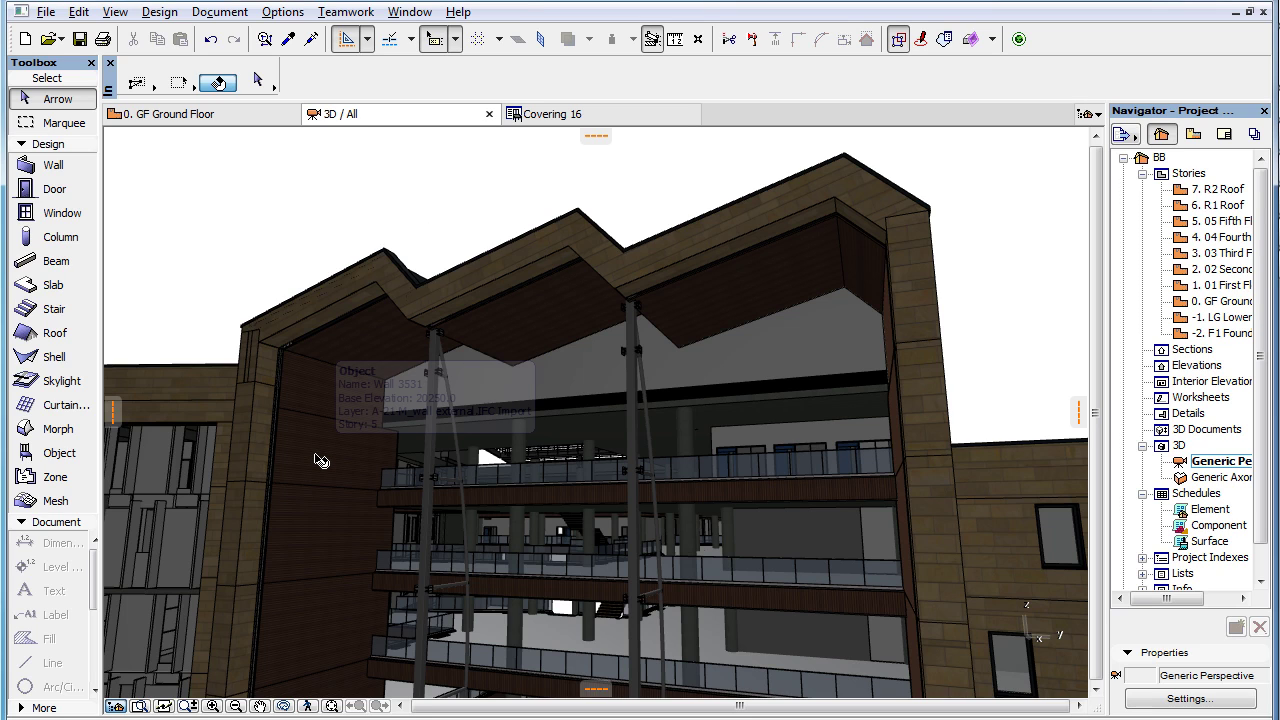
pyautogui.click(320, 460)
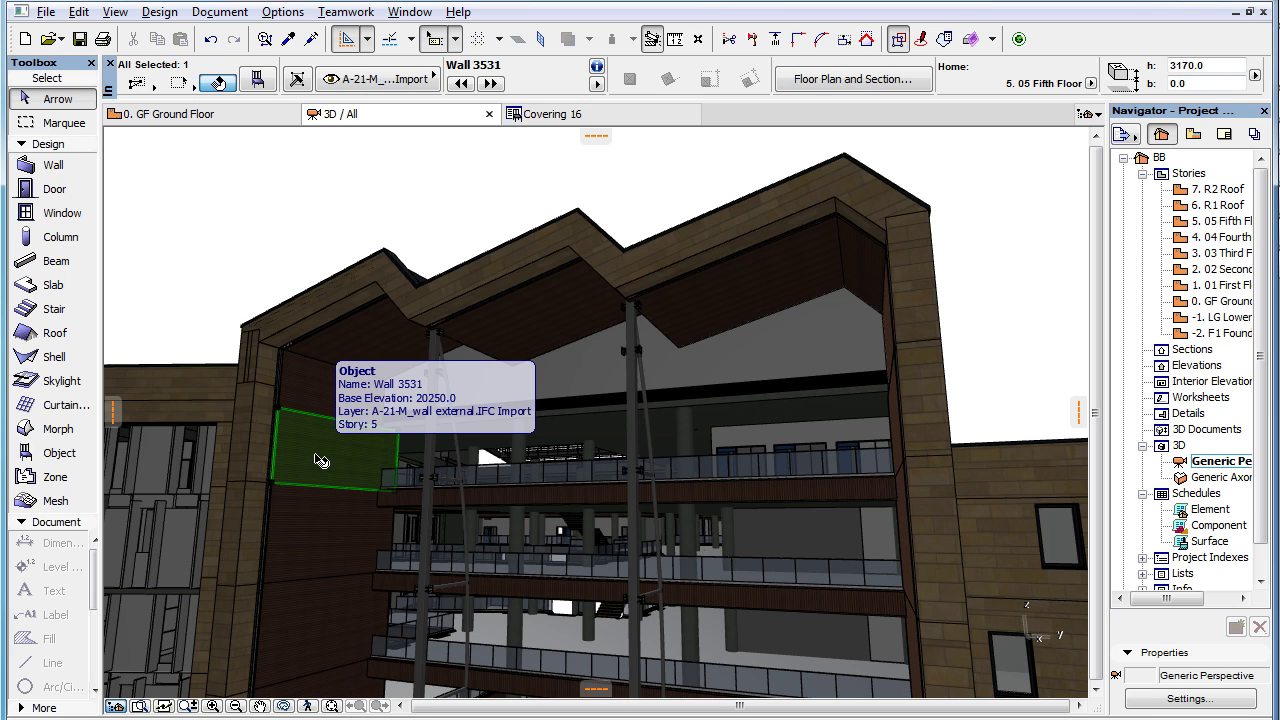
pyautogui.click(558, 636)
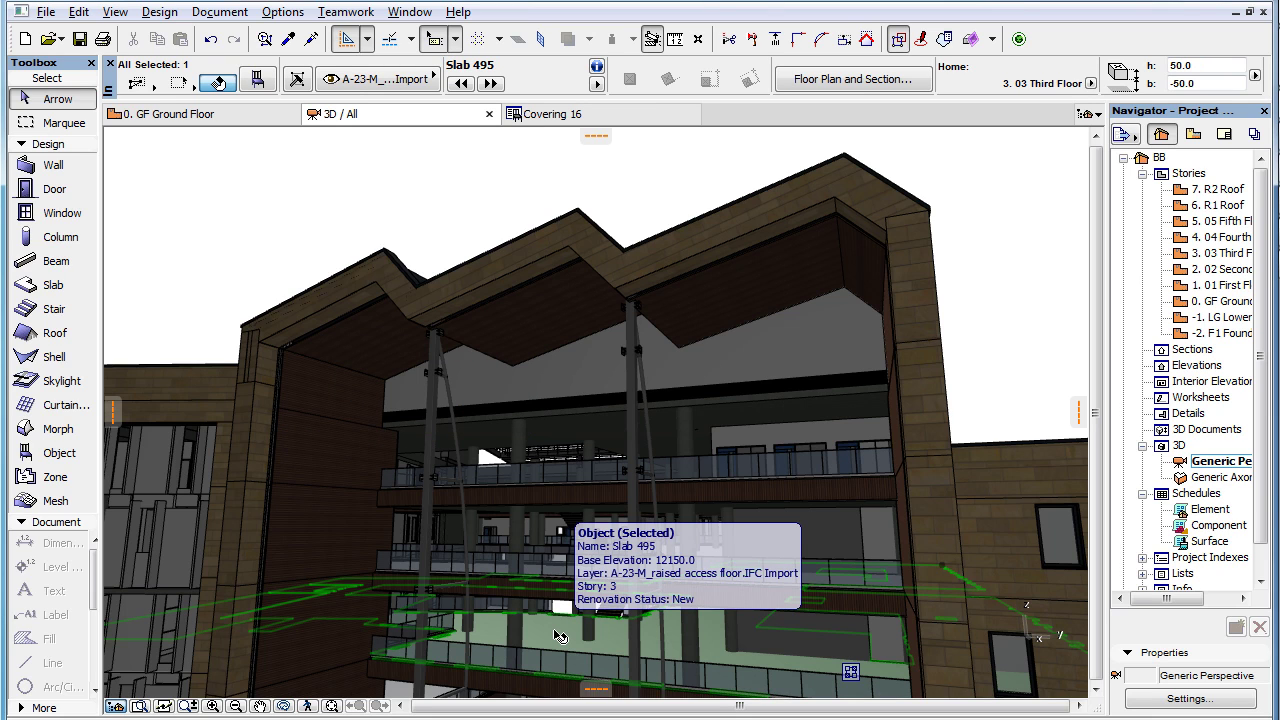
pyautogui.click(324, 458)
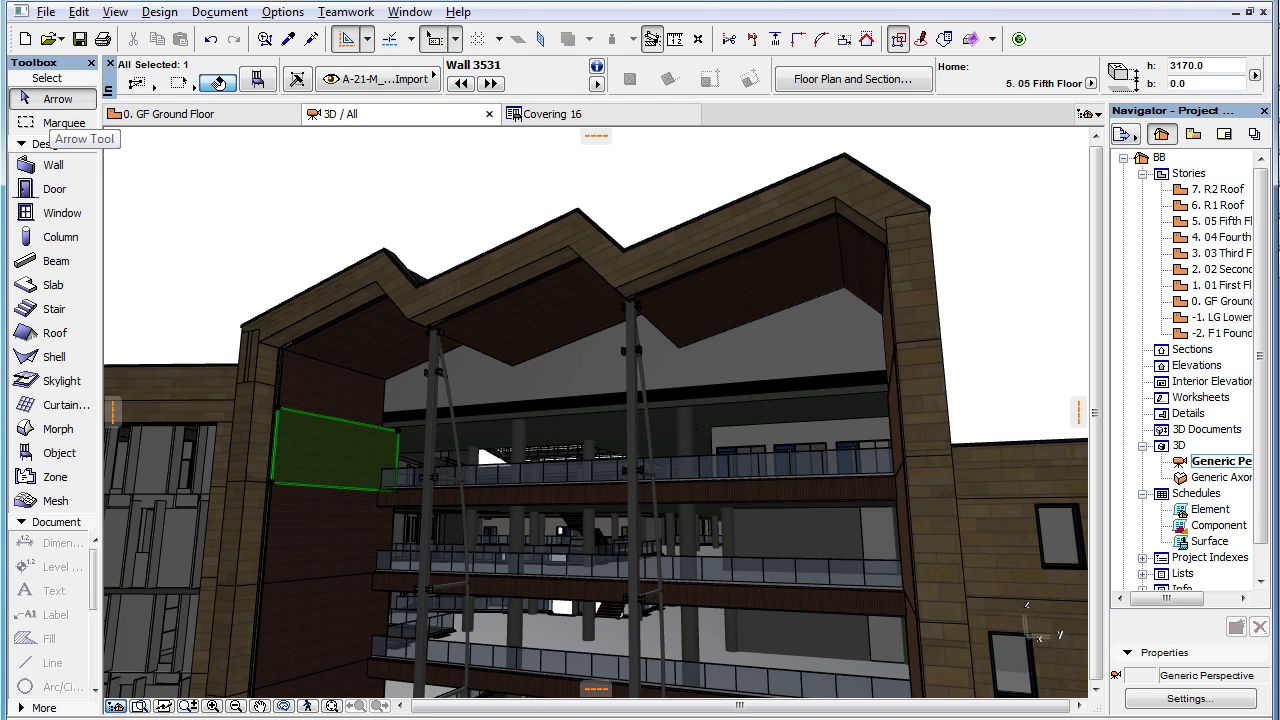
# Open Wall 3531 via Open Object and highlight its object subtype, Wall
pyautogui.click(46, 12)
pyautogui.moveTo(235, 318)
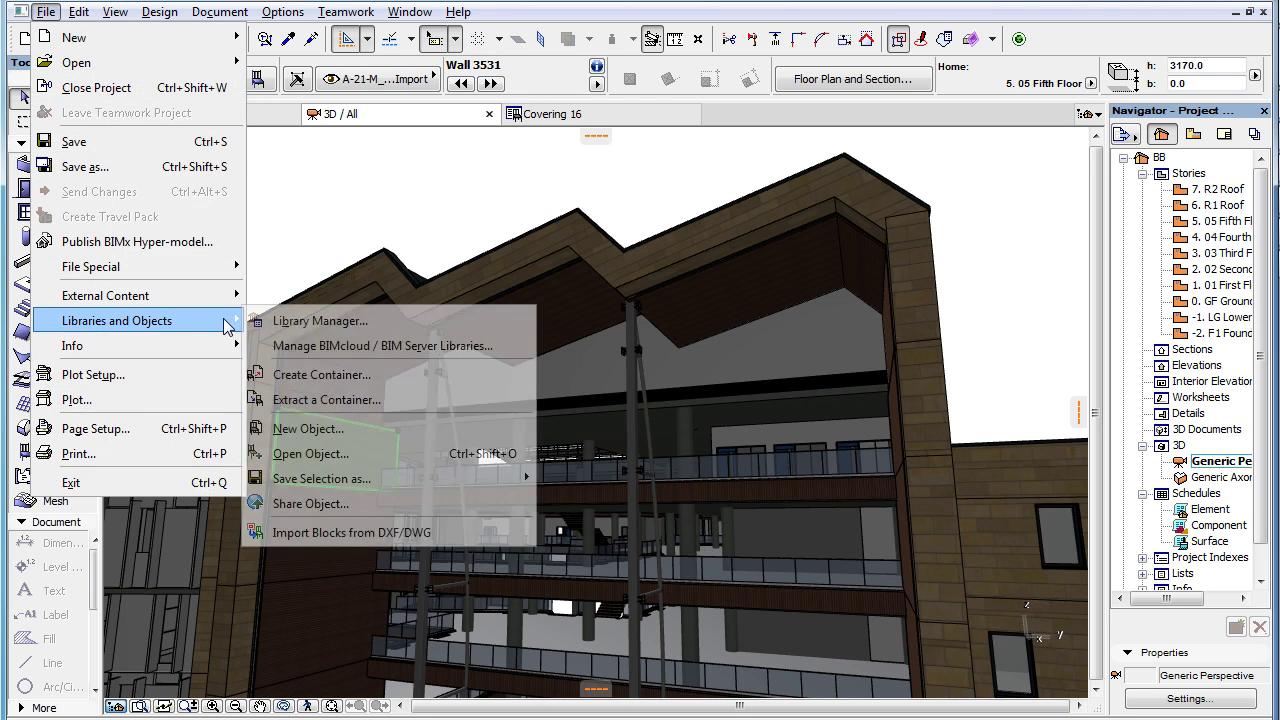
pyautogui.click(435, 455)
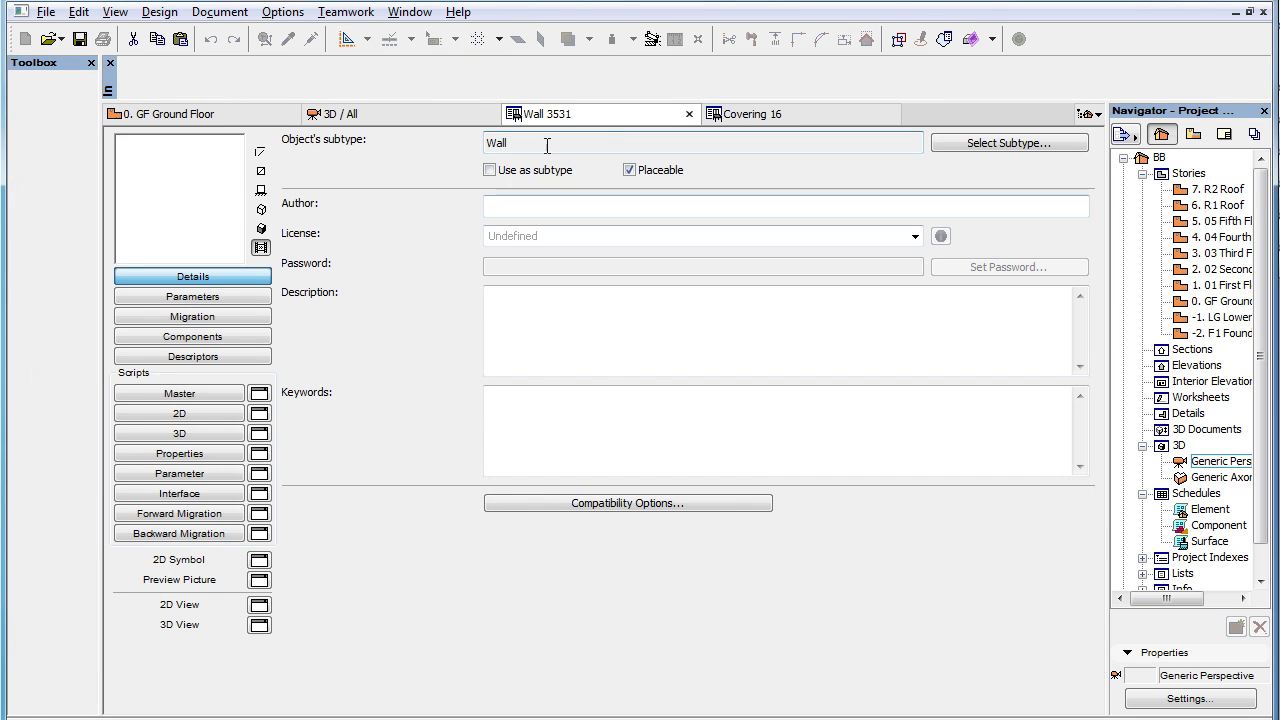
pyautogui.moveTo(546, 143); pyautogui.dragTo(466, 146)
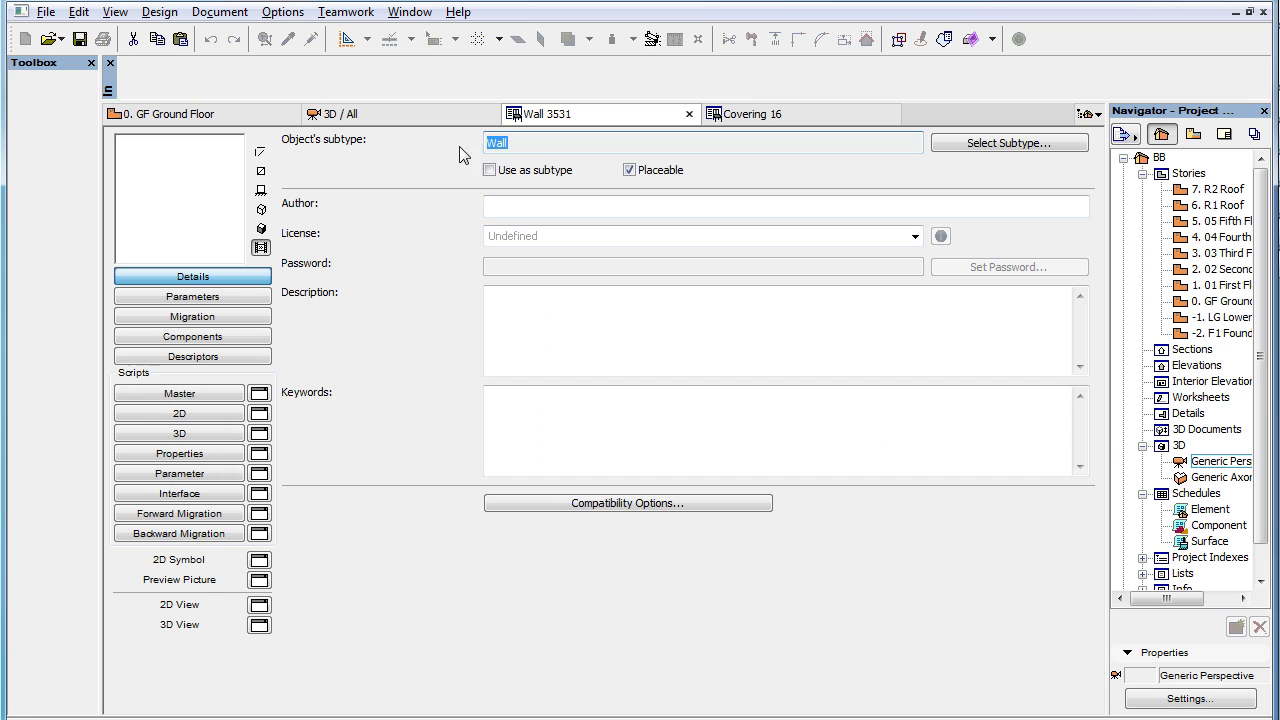